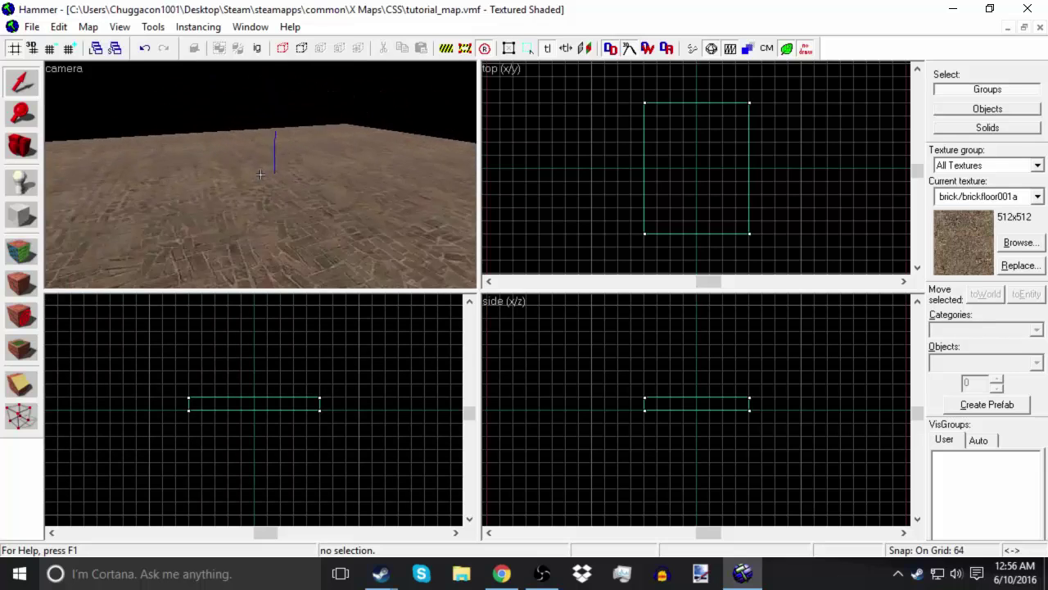
# Filter the textures by "trigger" and make tools/toolstrigger the current texture for a new block.
pyautogui.press('s')
pyautogui.press('a')
pyautogui.press('w')
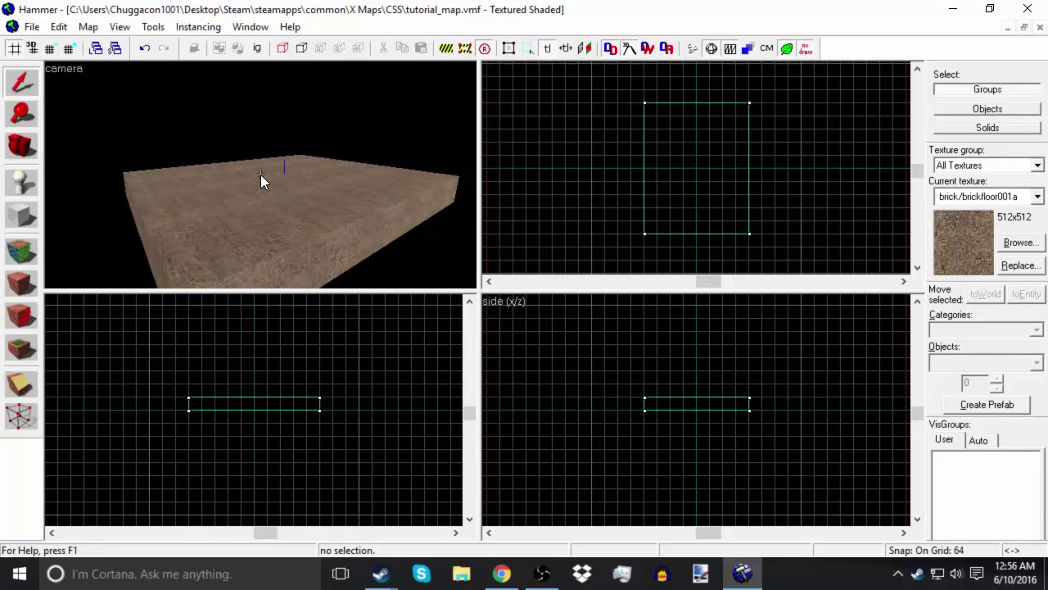
pyautogui.click(21, 218)
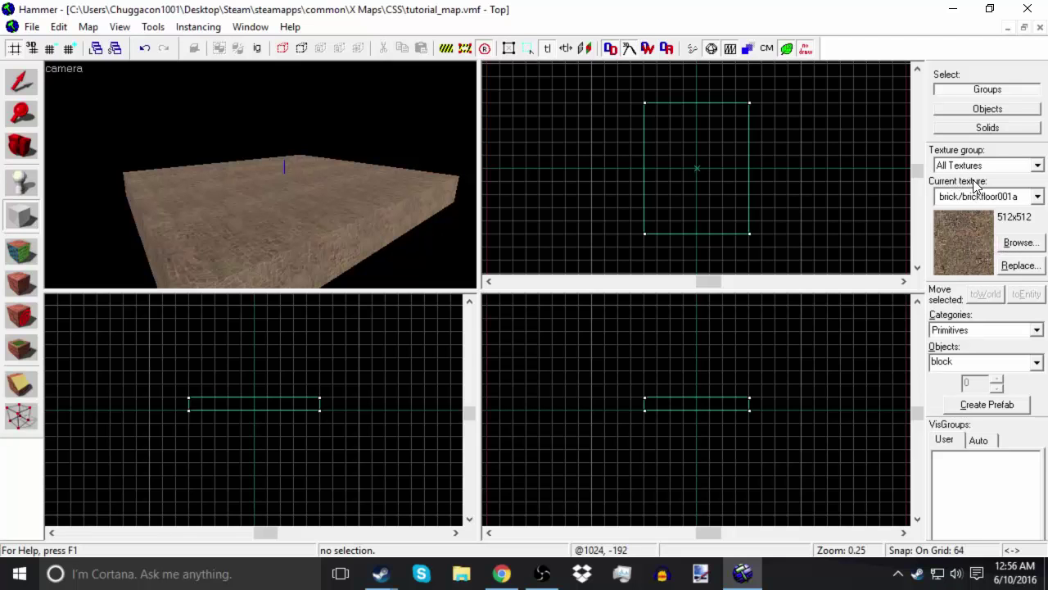
pyautogui.click(1012, 243)
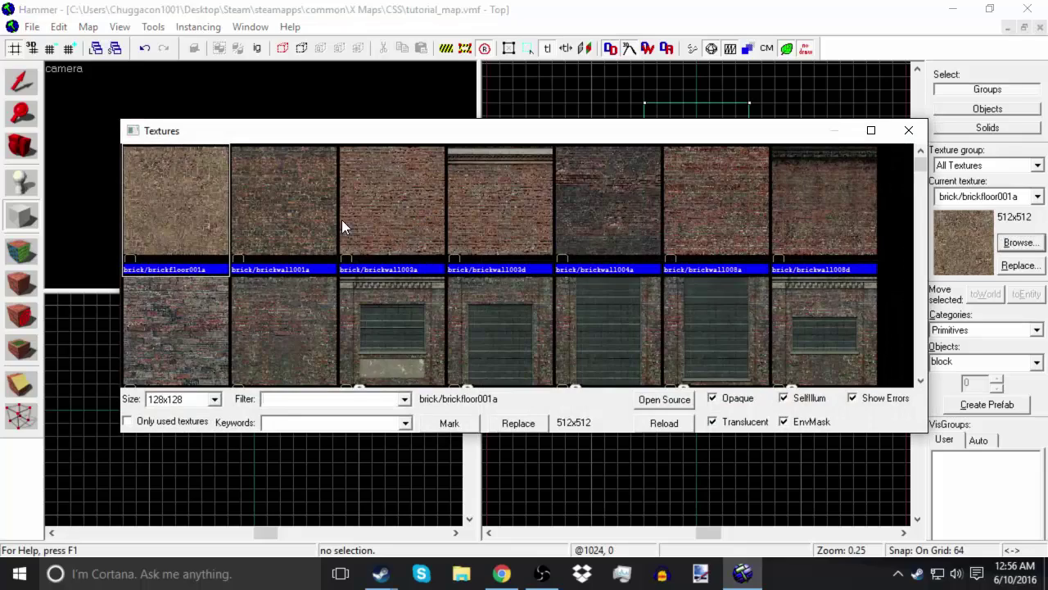
pyautogui.click(871, 131)
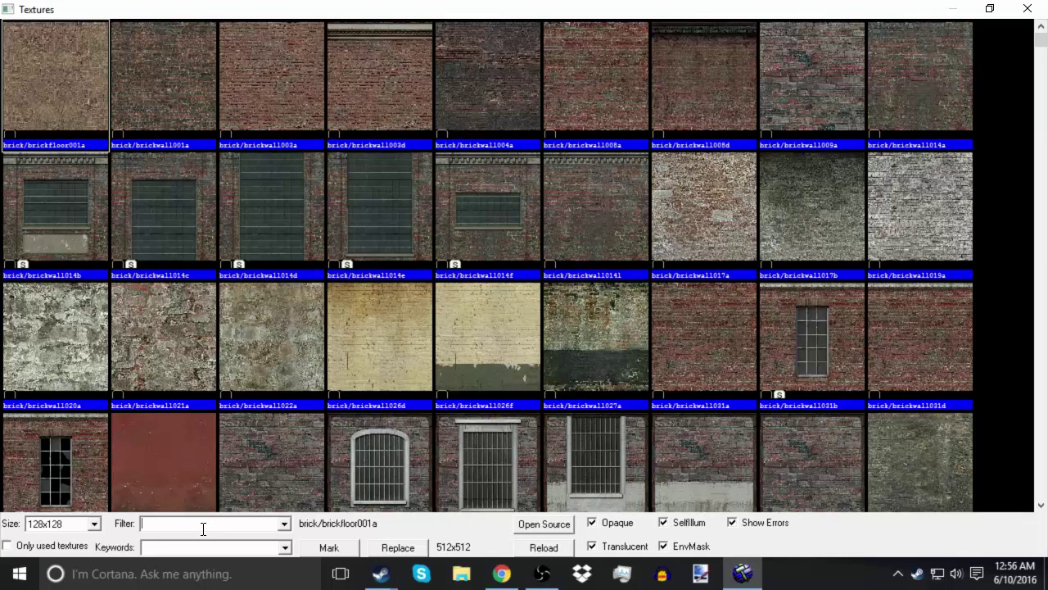
pyautogui.write('igger')
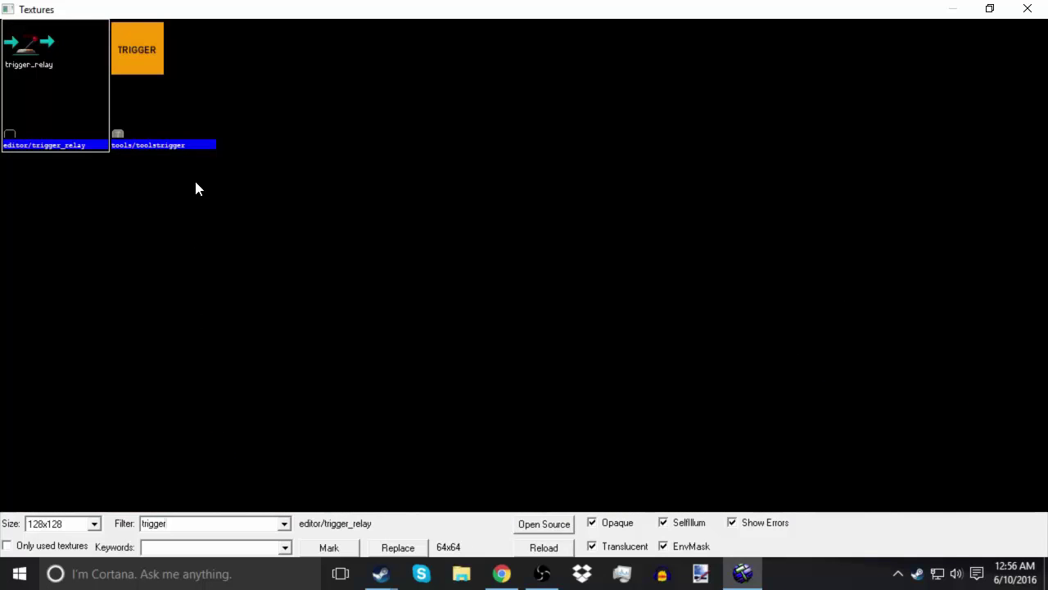
pyautogui.click(161, 138)
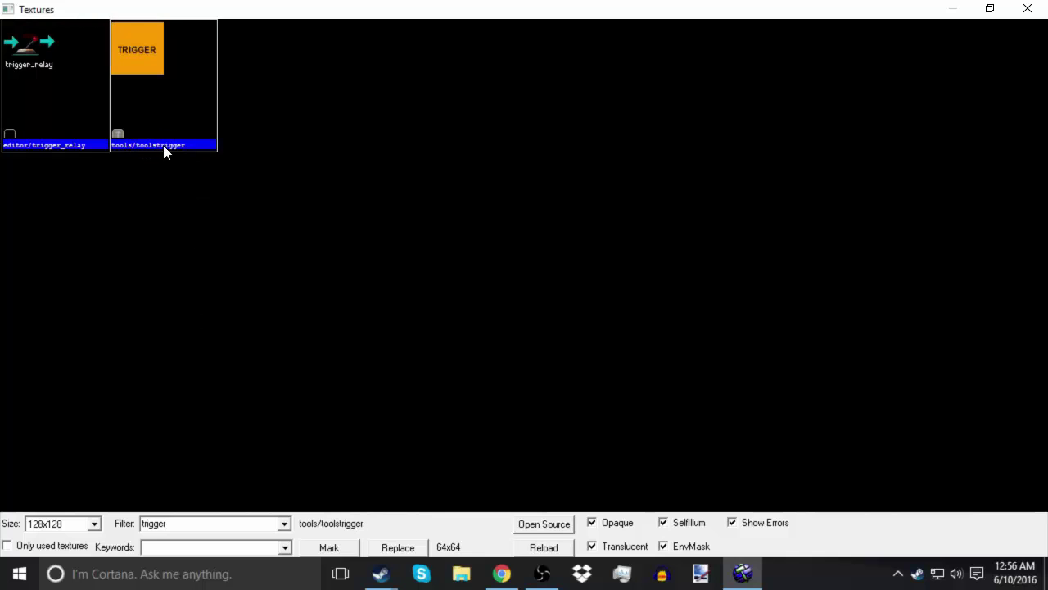
pyautogui.doubleClick(172, 95)
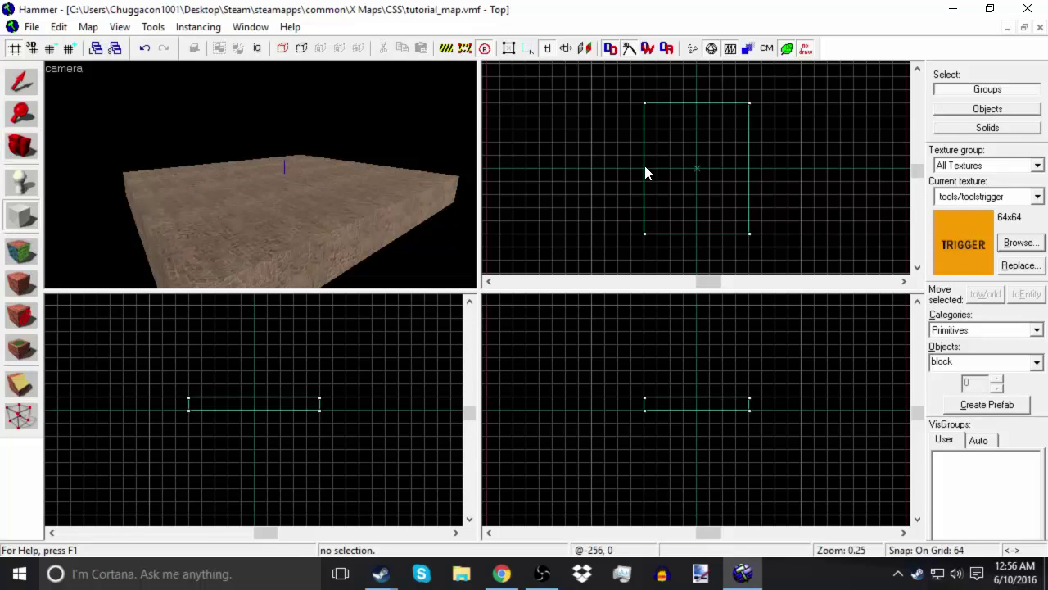
# Create a 512 wide, 64 long and 128 high trigger-textured block standing across the middle of the floor.
pyautogui.moveTo(643, 171); pyautogui.dragTo(752, 190)
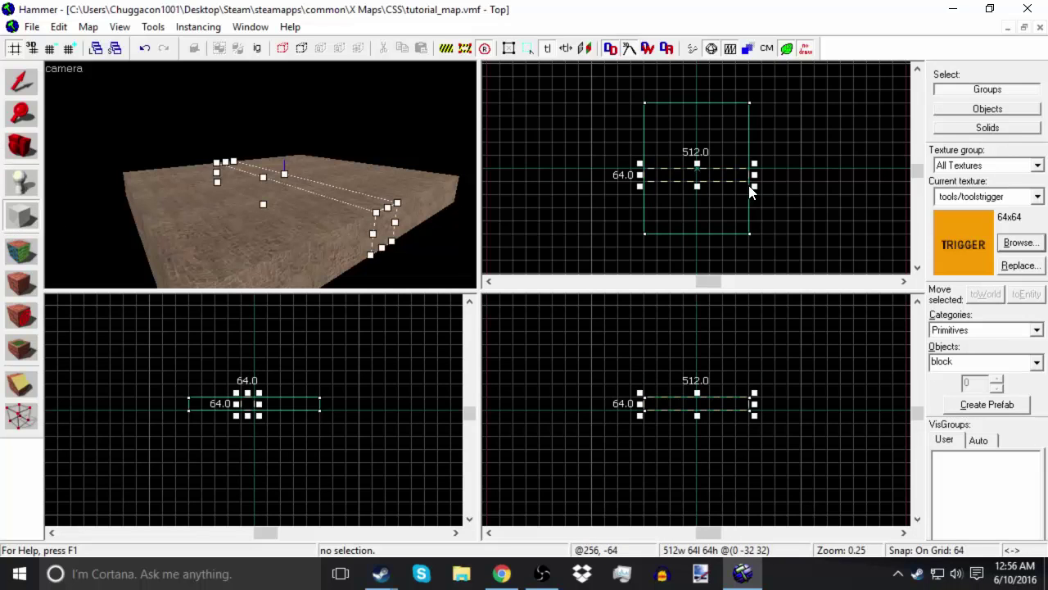
pyautogui.moveTo(697, 401)
pyautogui.mouseDown()
pyautogui.moveTo(713, 400)
pyautogui.moveTo(710, 391)
pyautogui.mouseUp()
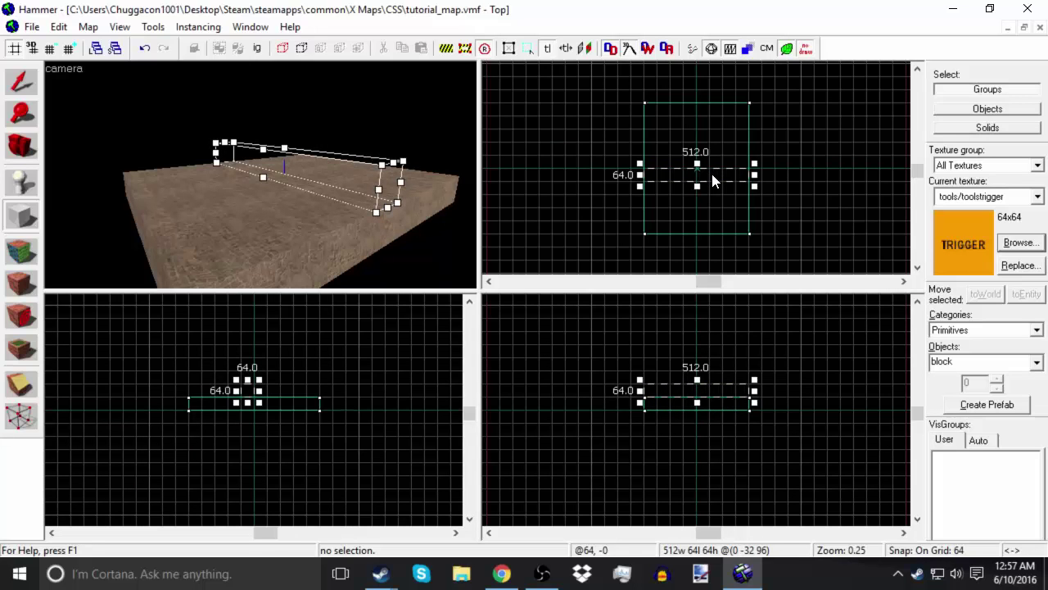
pyautogui.moveTo(726, 381); pyautogui.dragTo(695, 370)
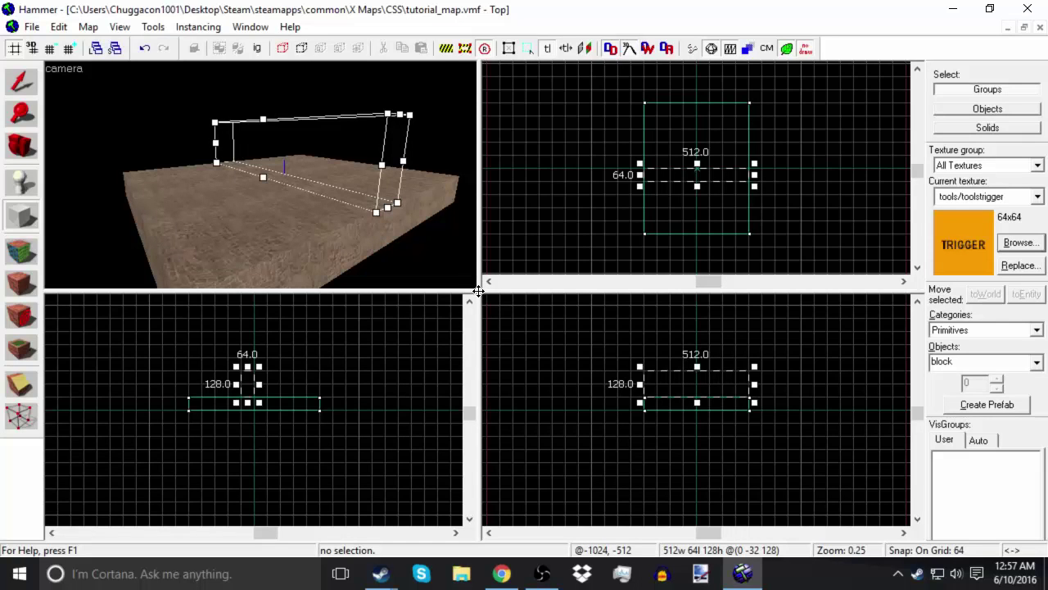
pyautogui.moveTo(478, 291)
pyautogui.mouseDown()
pyautogui.moveTo(391, 352)
pyautogui.moveTo(254, 421)
pyautogui.moveTo(579, 311)
pyautogui.moveTo(477, 309)
pyautogui.moveTo(488, 292)
pyautogui.mouseUp()
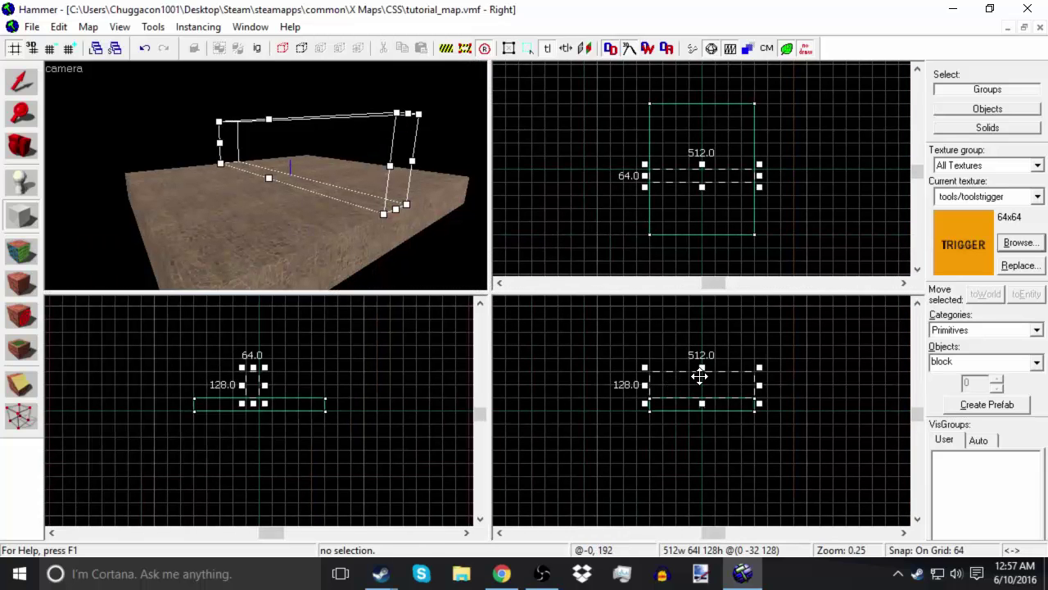
pyautogui.press('Return')
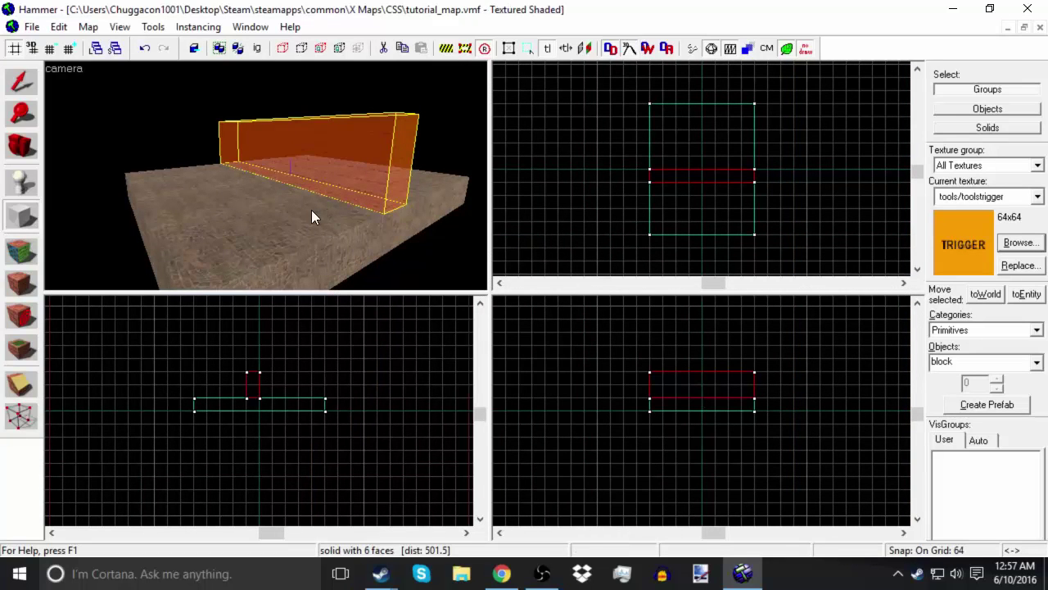
# Examine the new trigger block from inside and outside in the 3D camera view.
pyautogui.press('z')
pyautogui.press('w')
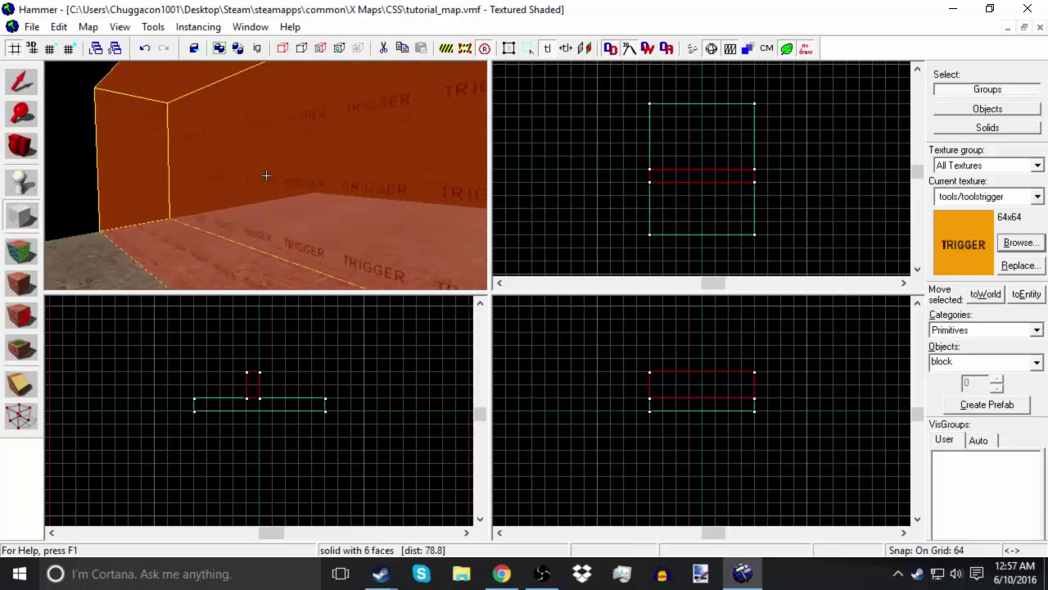
pyautogui.press('w')
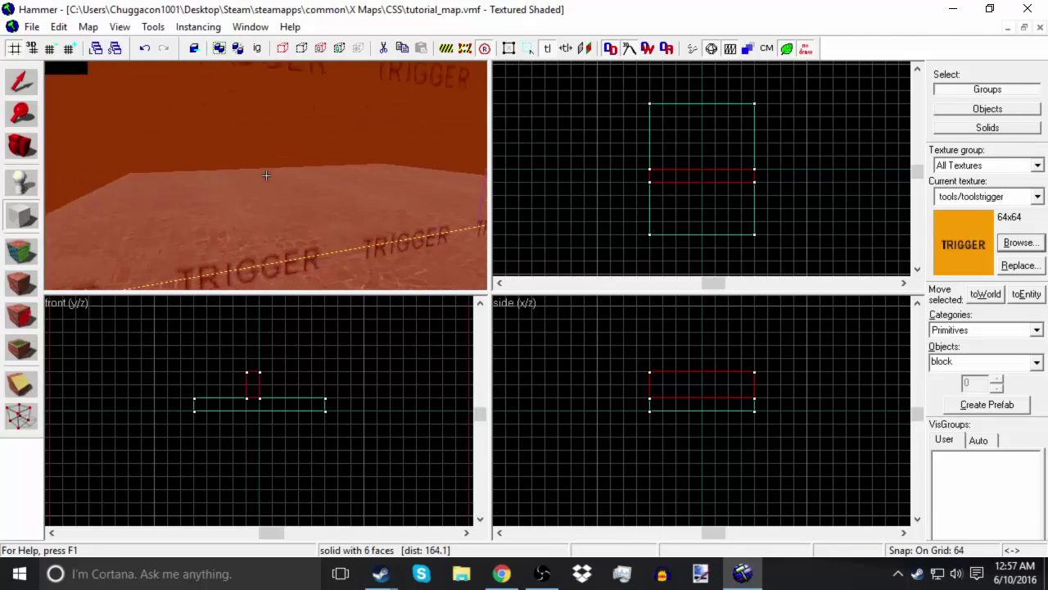
pyautogui.press('d')
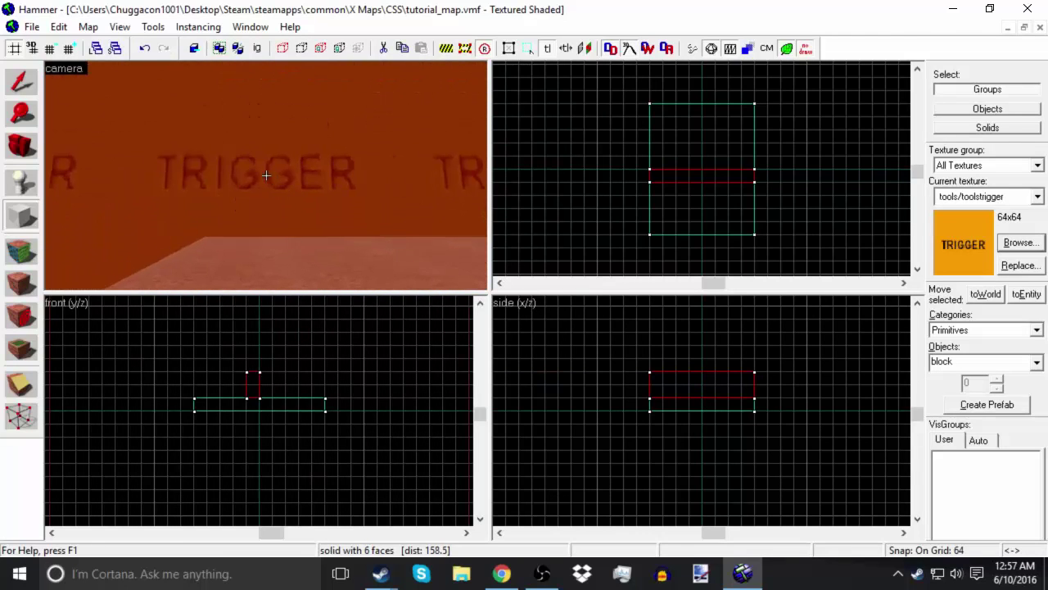
pyautogui.press('a')
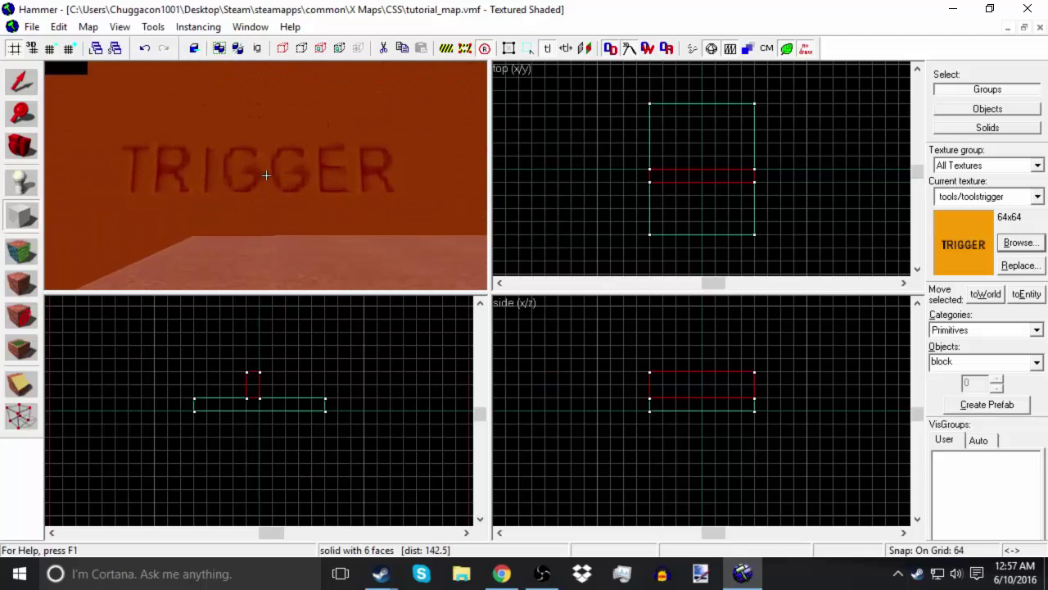
pyautogui.press('s')
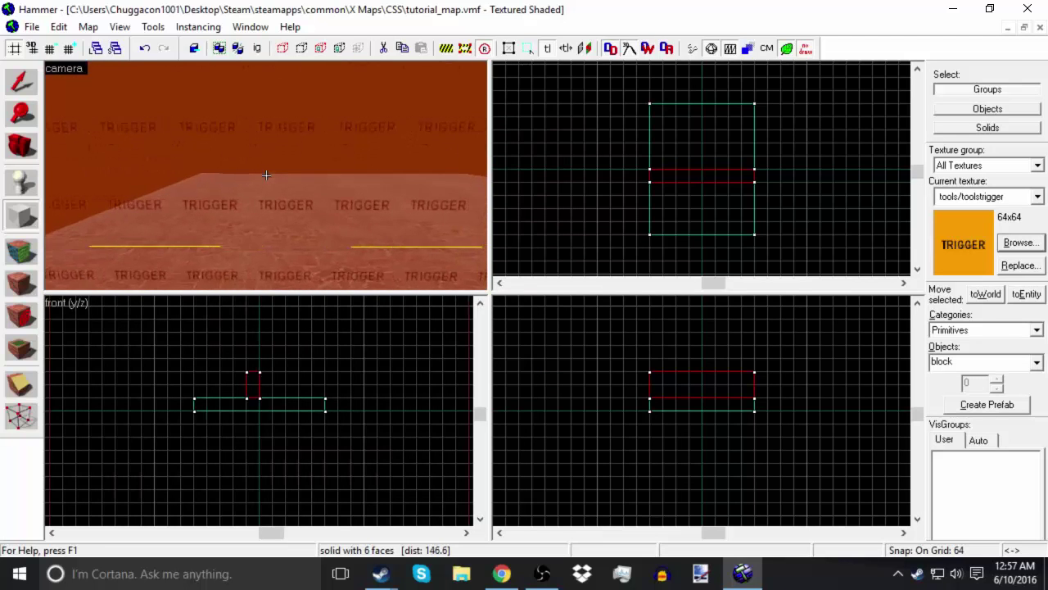
pyautogui.press('w')
pyautogui.press('s')
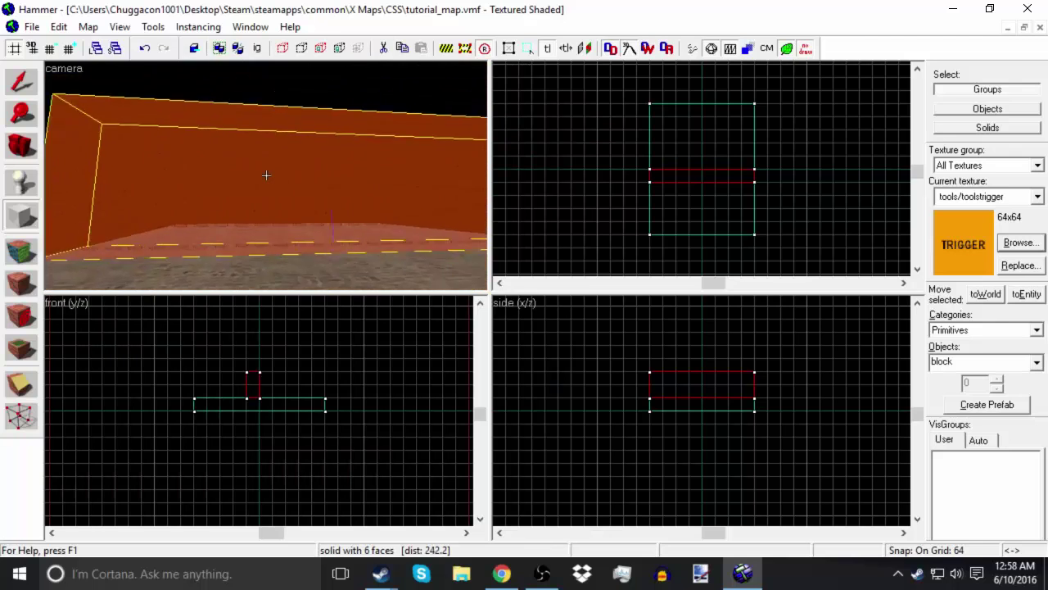
pyautogui.press('w')
pyautogui.press('z')
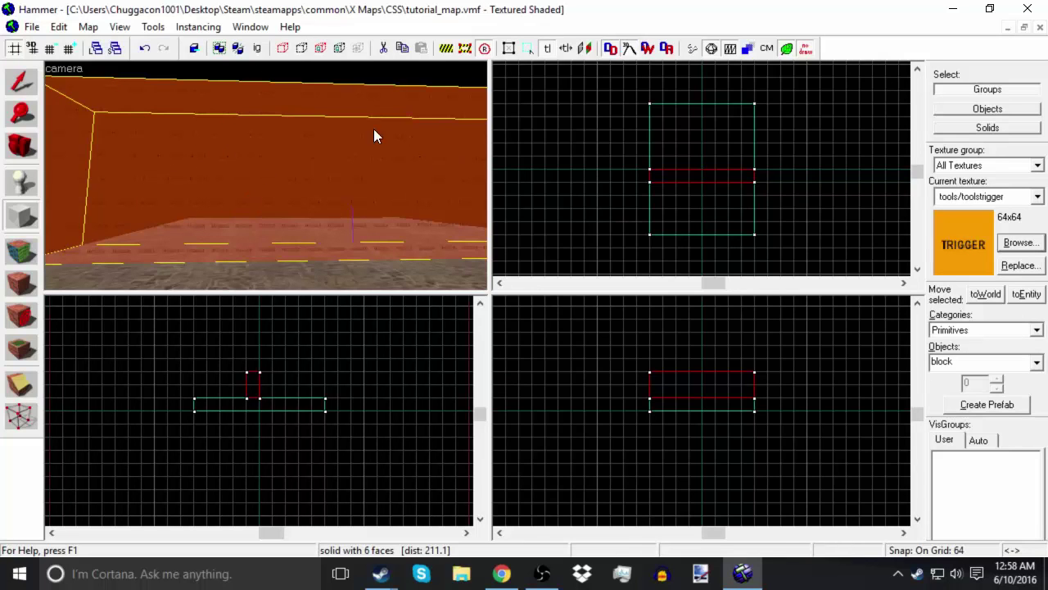
# Tie the trigger block to a brush entity and clear its class name.
pyautogui.hotkey('ctrl', 't')
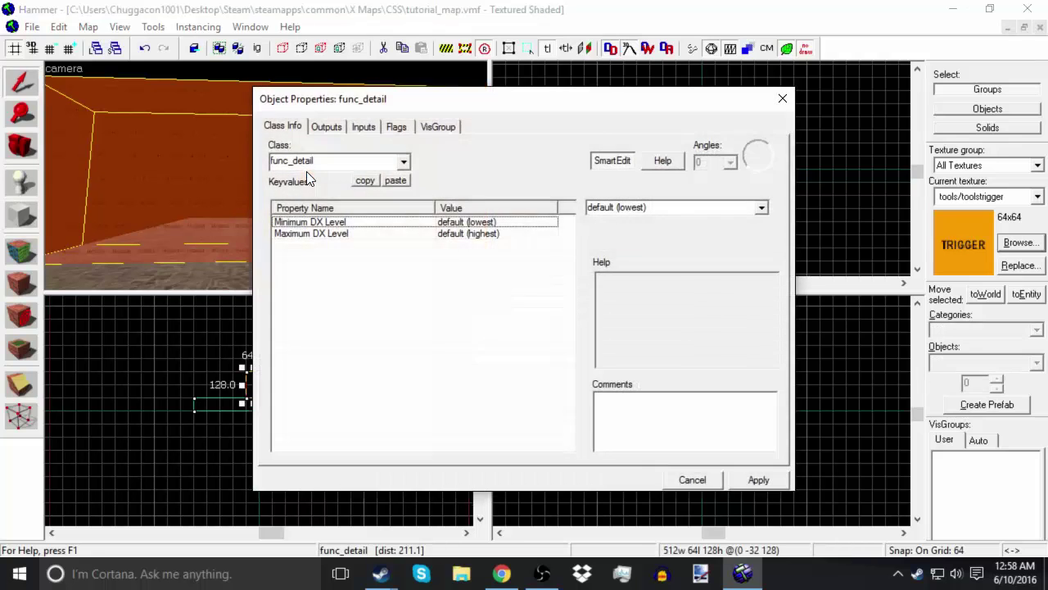
pyautogui.click(331, 160)
pyautogui.press('BackSpace')
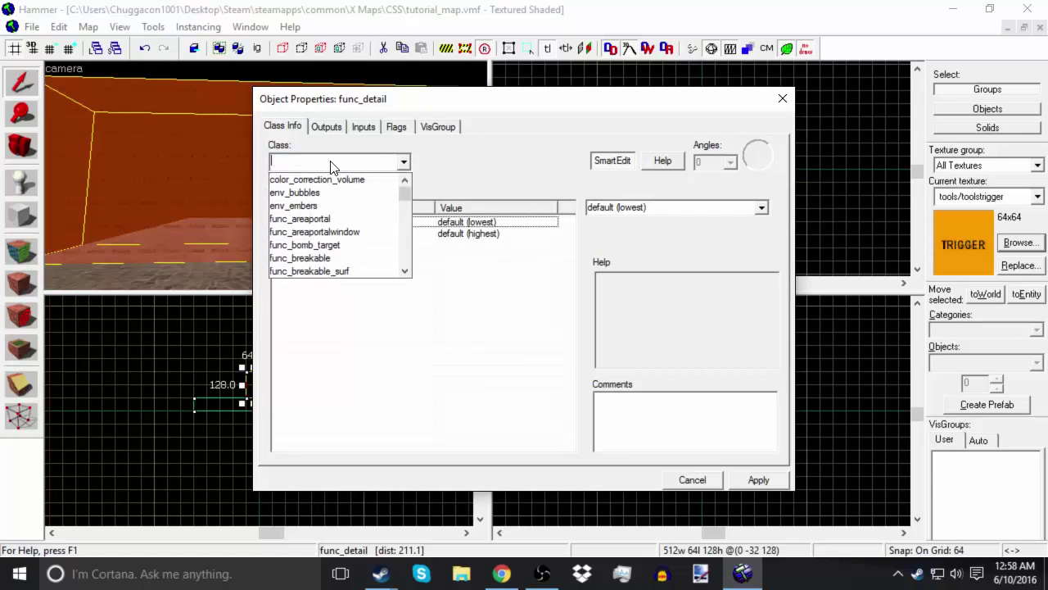
pyautogui.write('func')
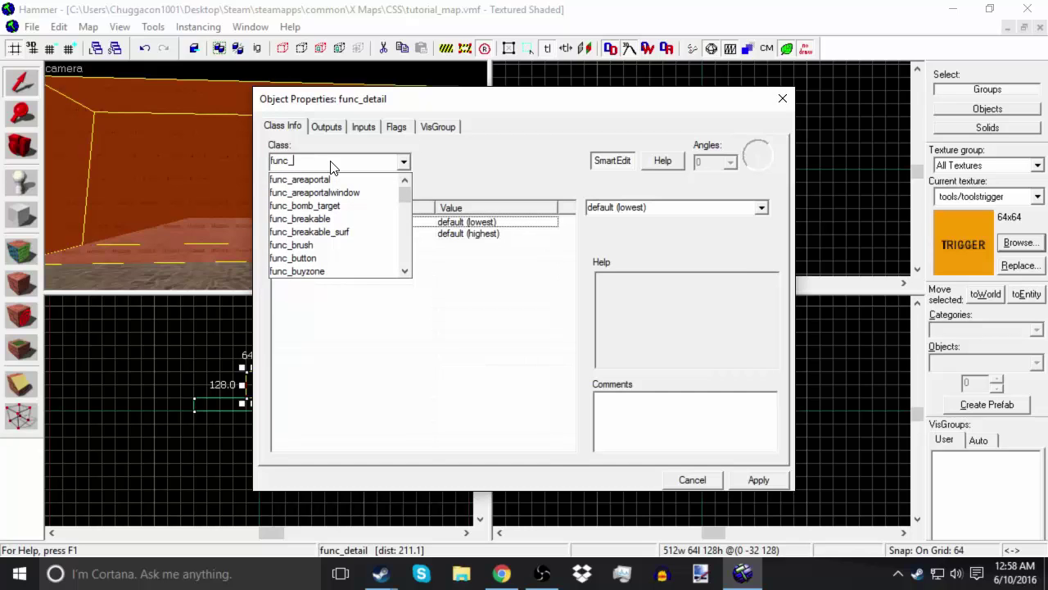
pyautogui.write('_trigge')
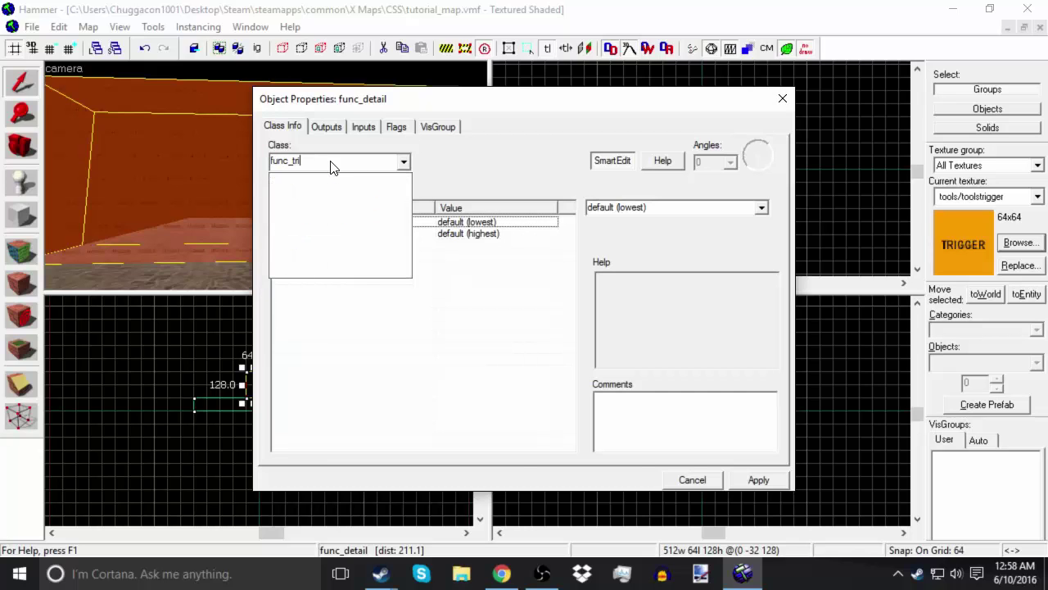
pyautogui.press('BackSpace')
pyautogui.press('BackSpace')
pyautogui.press('BackSpace')
pyautogui.press('BackSpace')
pyautogui.press('BackSpace')
pyautogui.press('BackSpace')
pyautogui.press('BackSpace')
pyautogui.press('BackSpace')
pyautogui.press('BackSpace')
pyautogui.press('BackSpace')
pyautogui.press('BackSpace')
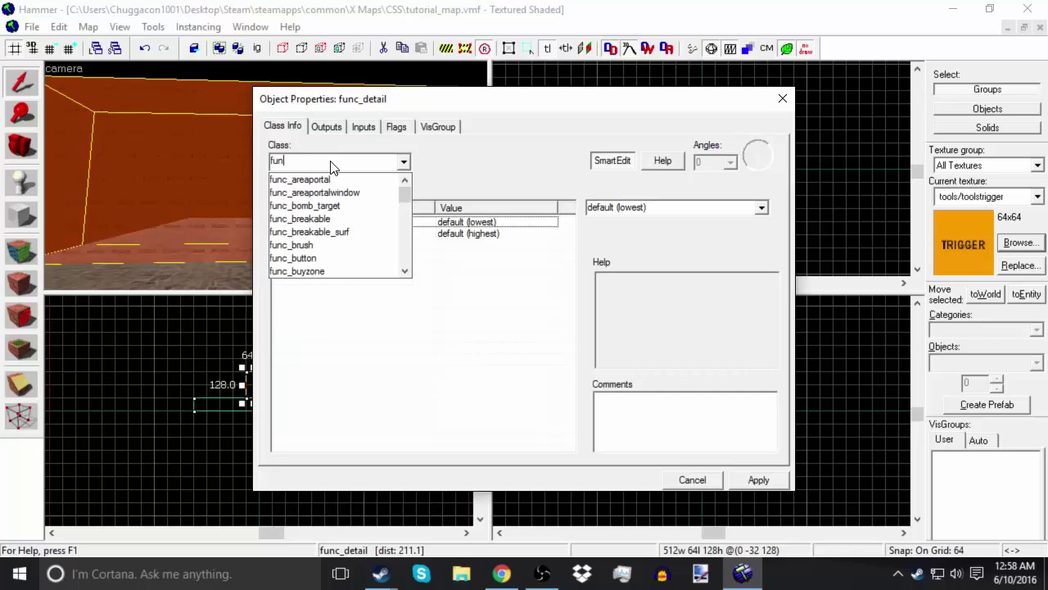
# Set the block's entity class to trigger_hurt and apply it.
pyautogui.write('trigger_')
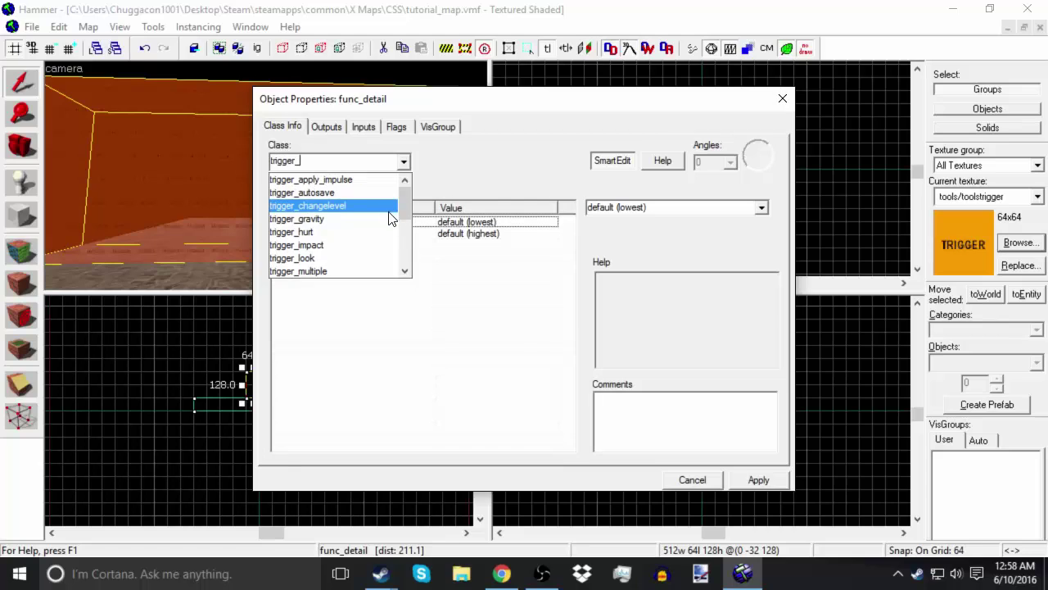
pyautogui.moveTo(400, 196)
pyautogui.mouseDown()
pyautogui.moveTo(406, 235)
pyautogui.moveTo(410, 205)
pyautogui.mouseUp()
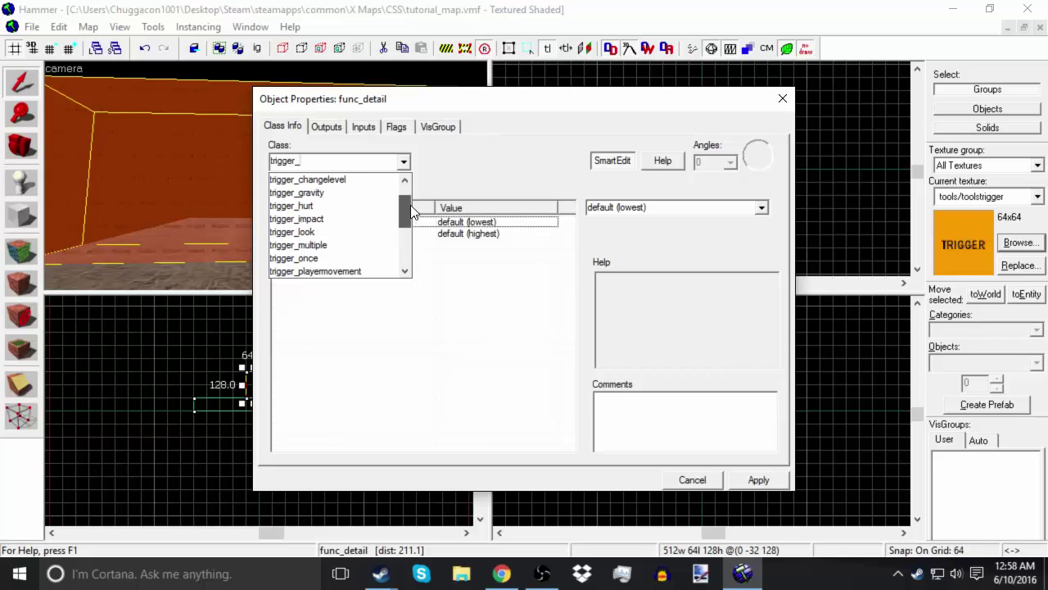
pyautogui.click(325, 206)
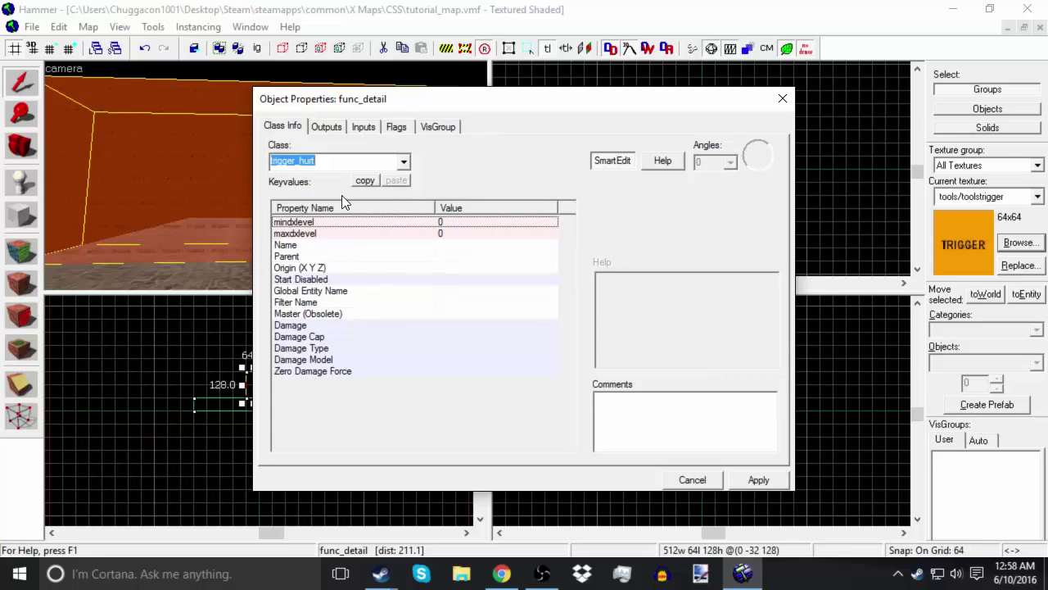
pyautogui.click(747, 479)
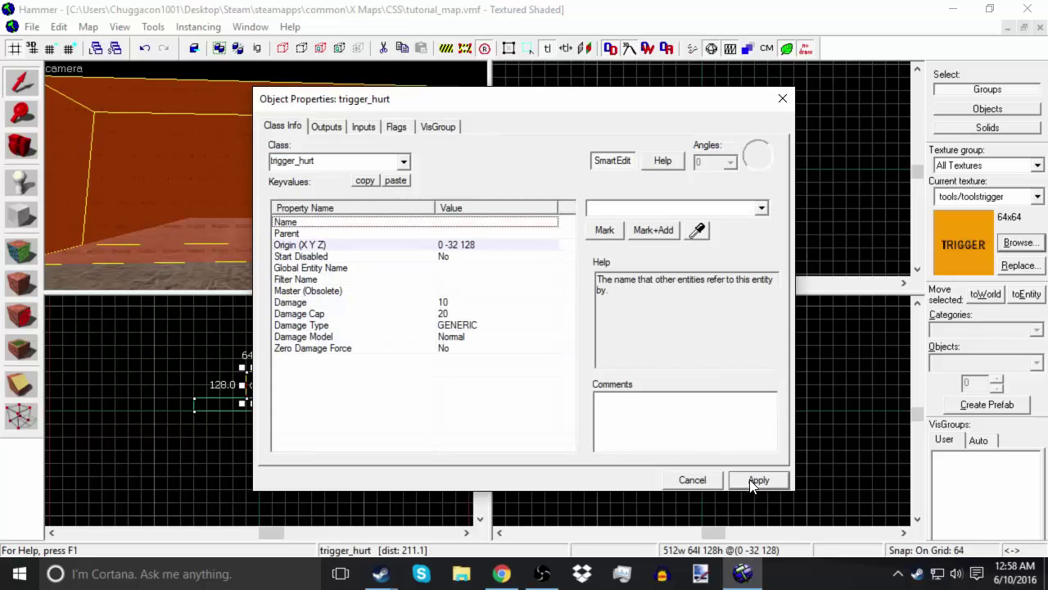
# Set the trigger_hurt entity's Damage Type to FREEZE.
pyautogui.click(52, 156)
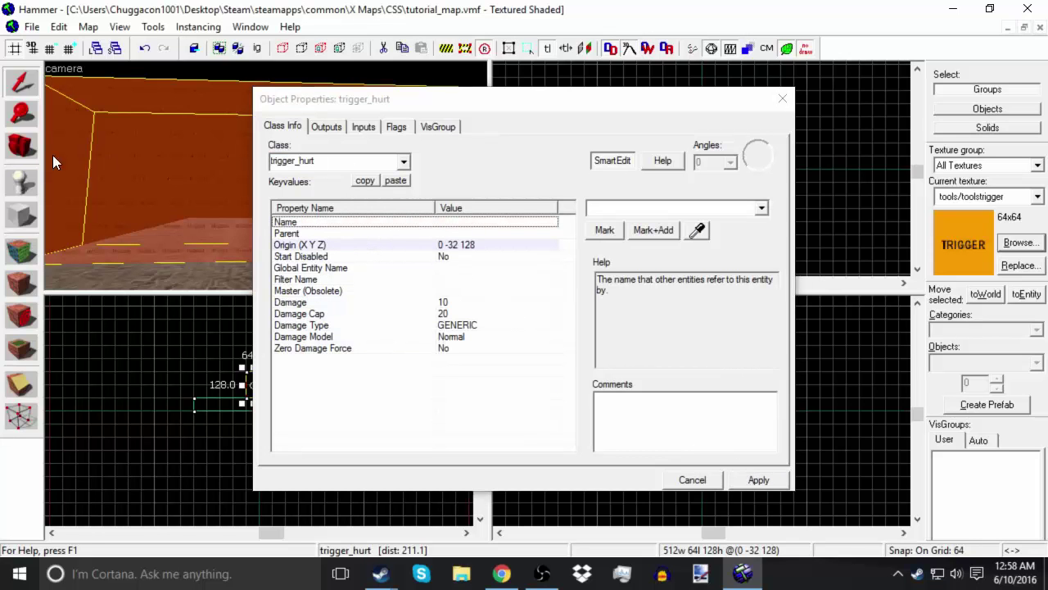
pyautogui.click(349, 350)
pyautogui.click(402, 336)
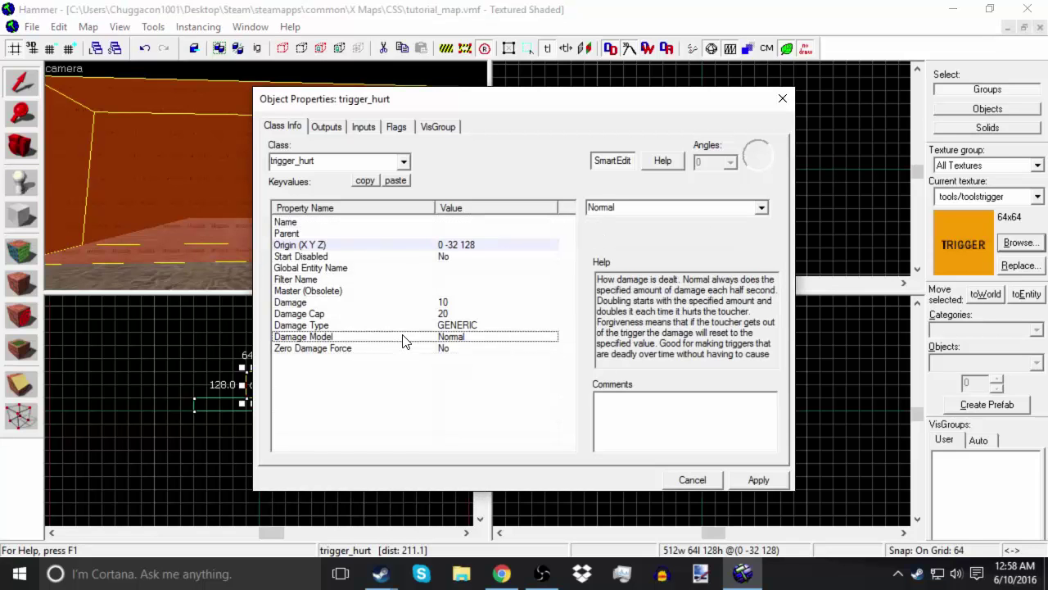
pyautogui.click(410, 327)
pyautogui.click(377, 338)
pyautogui.click(500, 326)
pyautogui.click(761, 208)
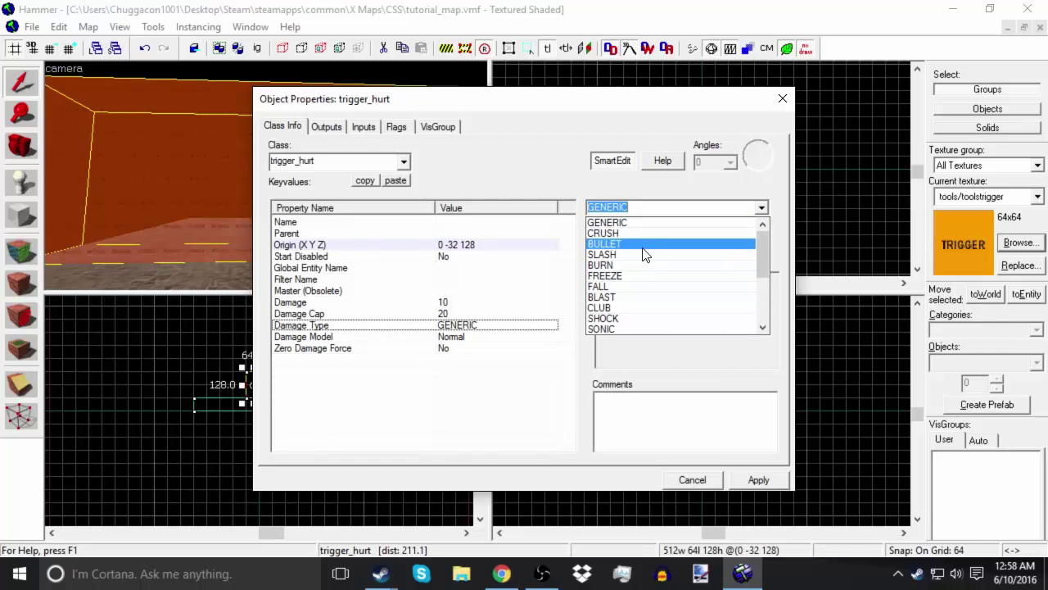
pyautogui.click(638, 276)
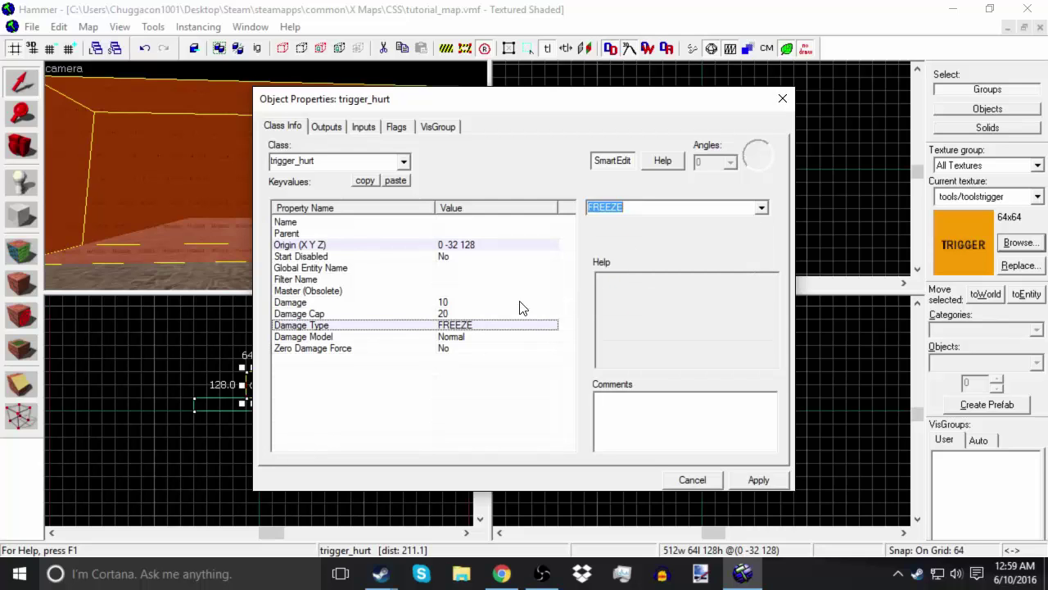
# Read the help descriptions of the trigger's Damage, Master and Filter Name properties.
pyautogui.click(432, 306)
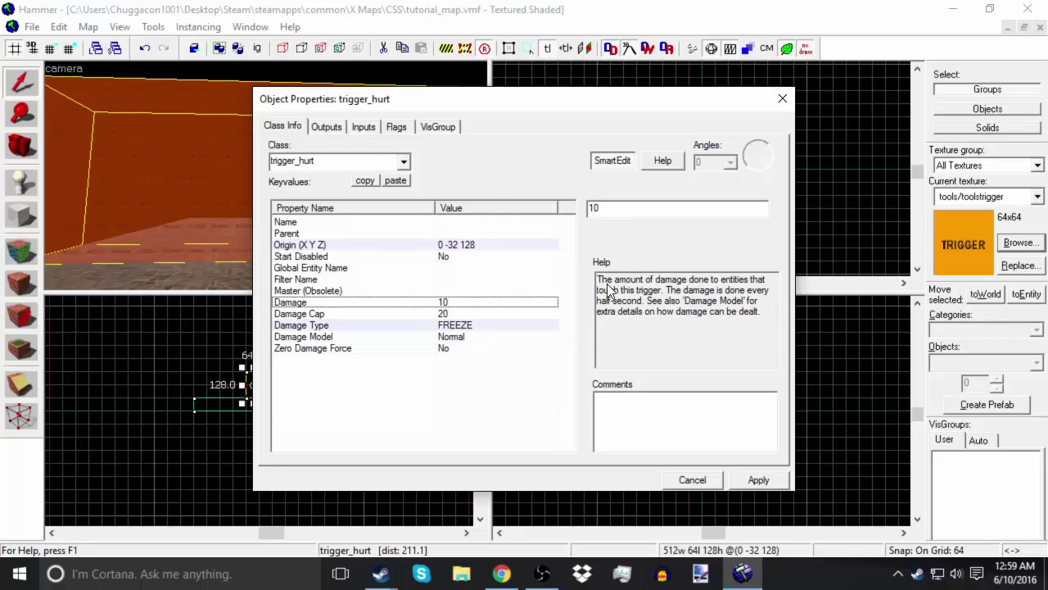
pyautogui.moveTo(750, 316); pyautogui.dragTo(575, 251)
pyautogui.click(649, 329)
pyautogui.click(477, 292)
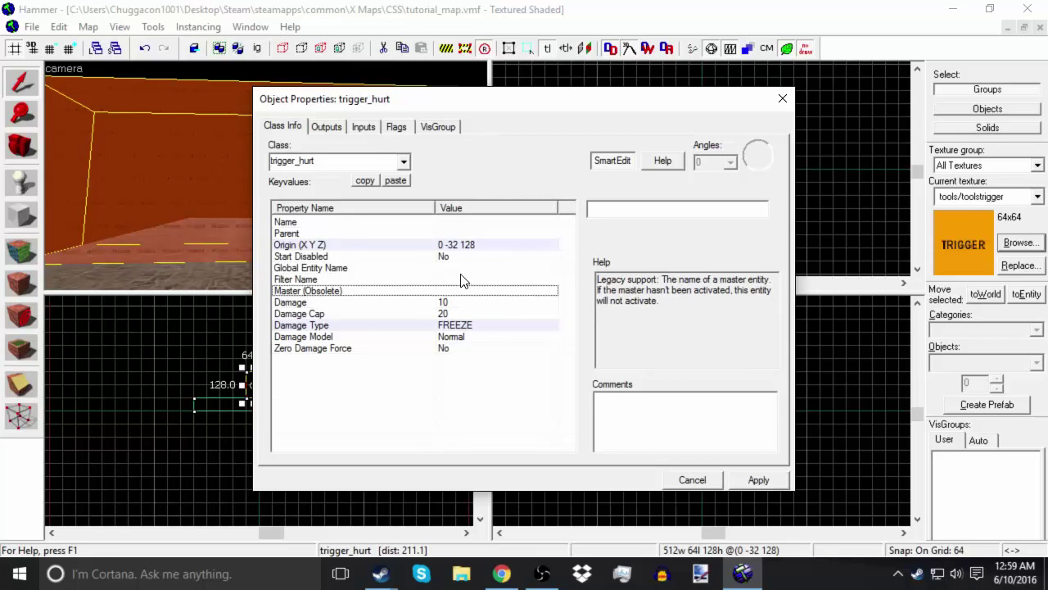
pyautogui.click(461, 281)
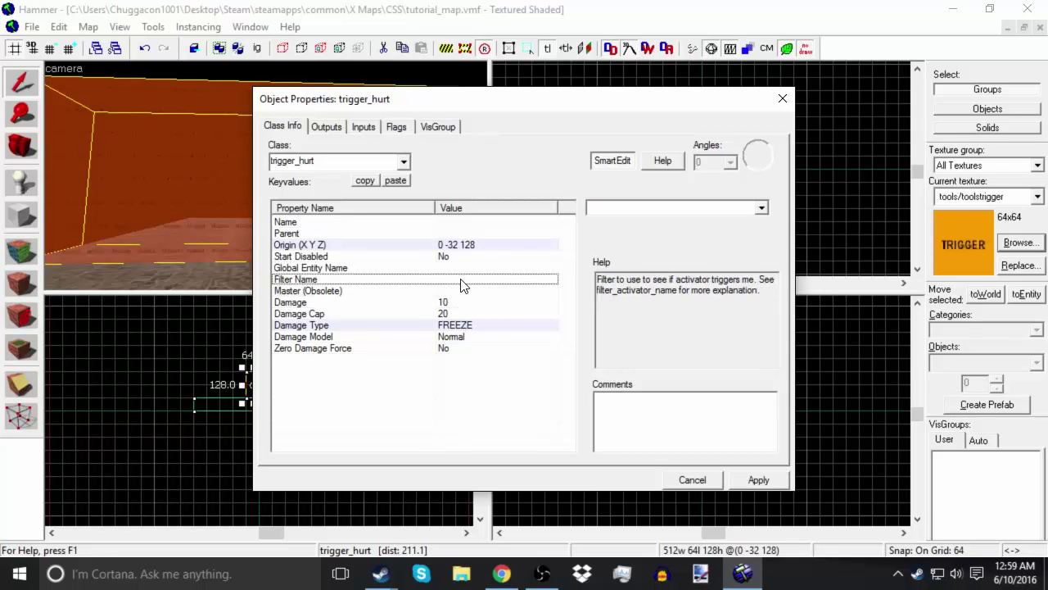
# Give the trigger_hurt entity a person's first name in its Name property.
pyautogui.click(338, 268)
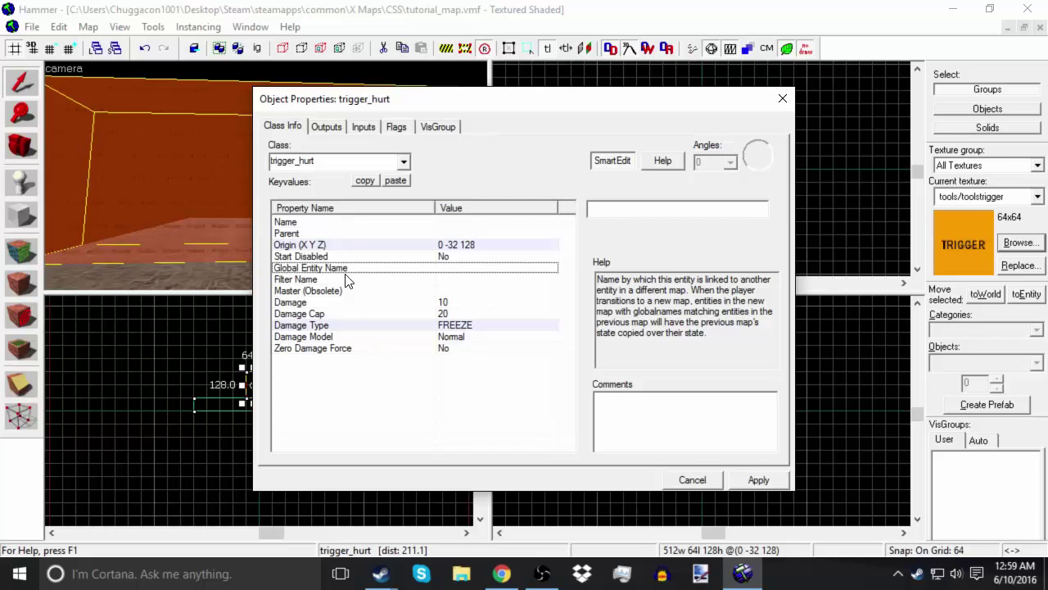
pyautogui.click(428, 222)
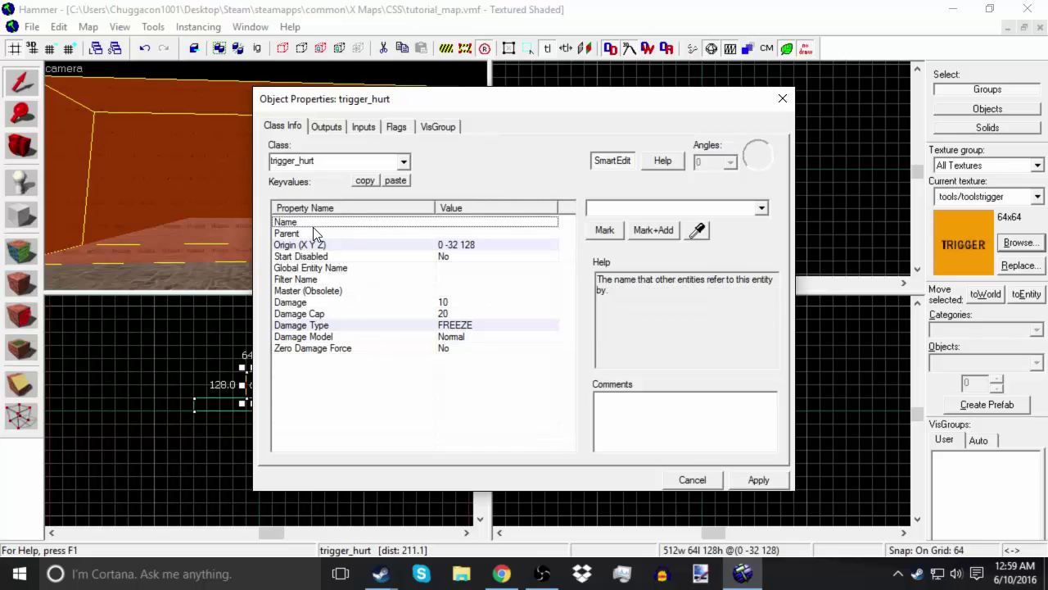
pyautogui.click(635, 206)
pyautogui.write('Ronald')
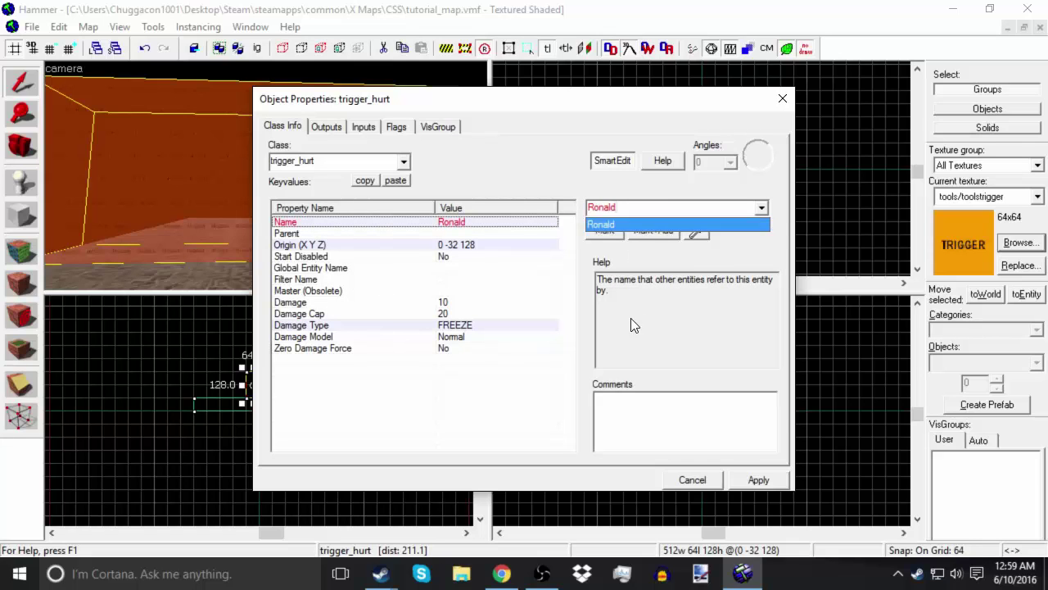
pyautogui.click(598, 282)
# Review the Parent and Origin properties, and try Start Disabled at Yes before setting it back to No.
pyautogui.click(470, 234)
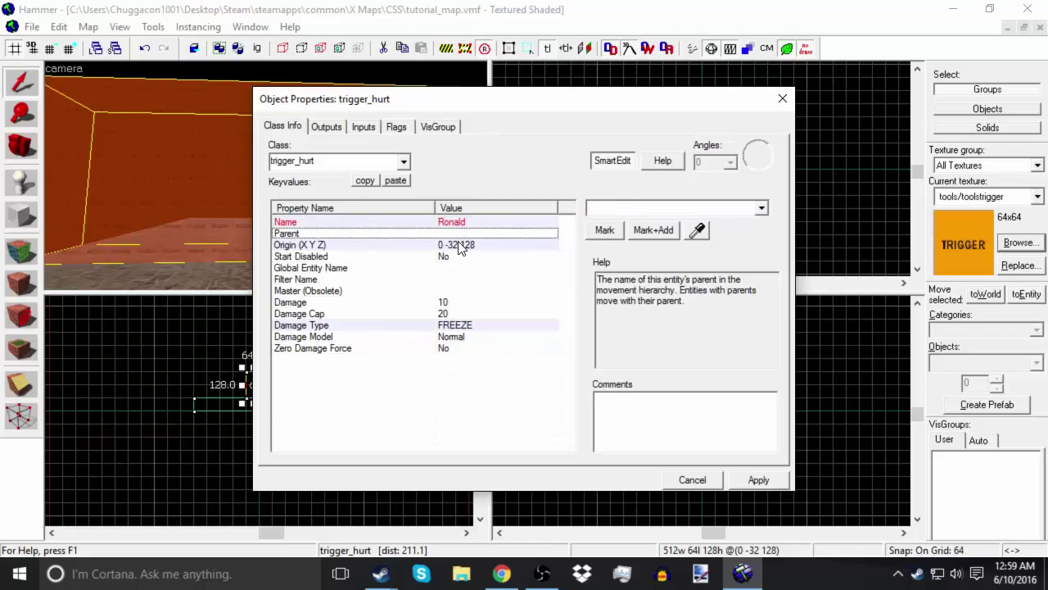
pyautogui.click(459, 246)
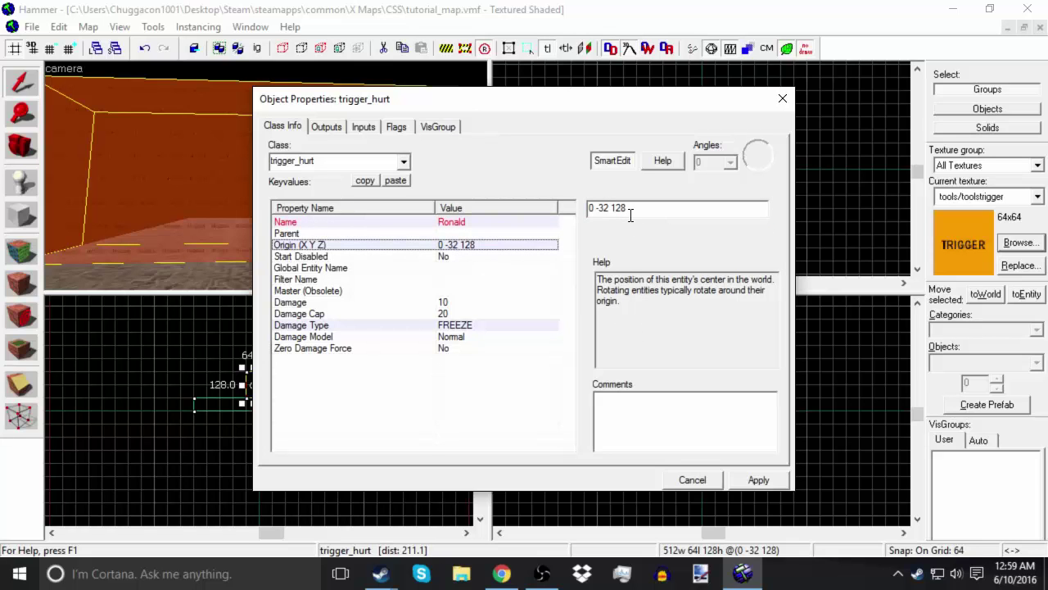
pyautogui.click(394, 256)
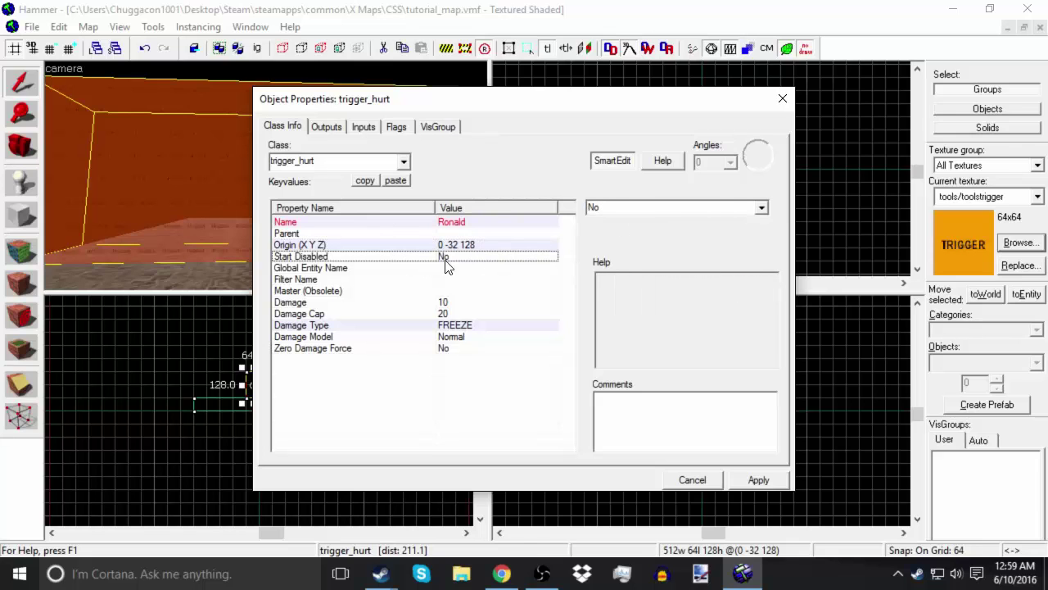
pyautogui.click(684, 225)
pyautogui.click(760, 209)
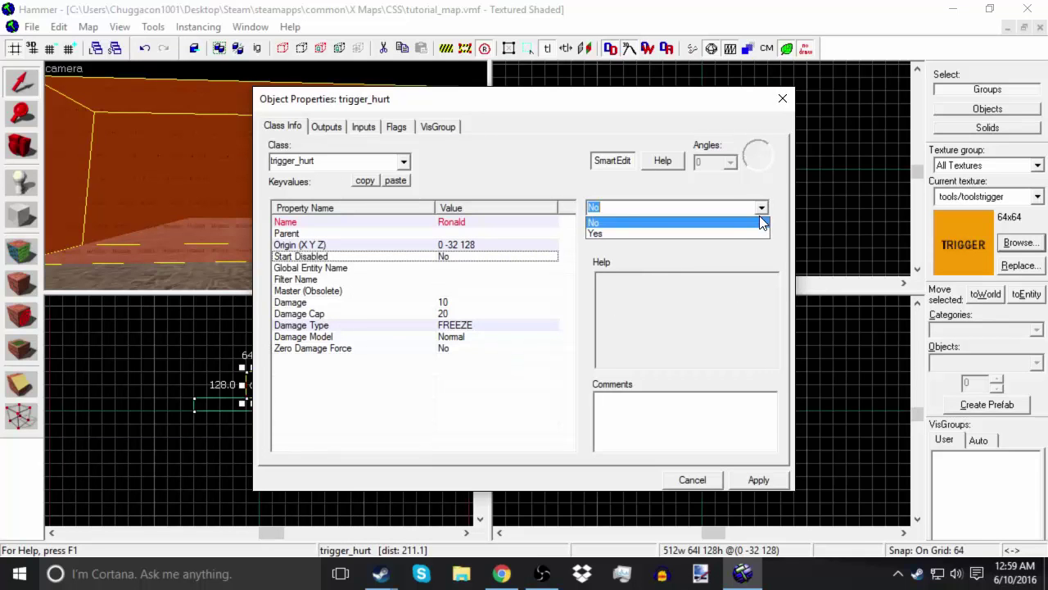
pyautogui.click(735, 229)
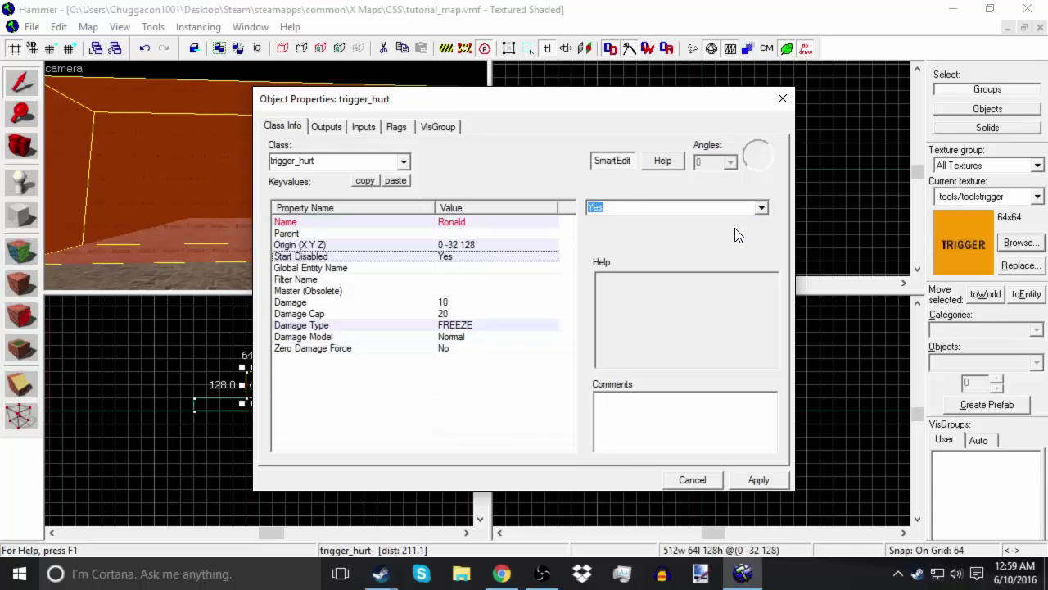
pyautogui.click(762, 209)
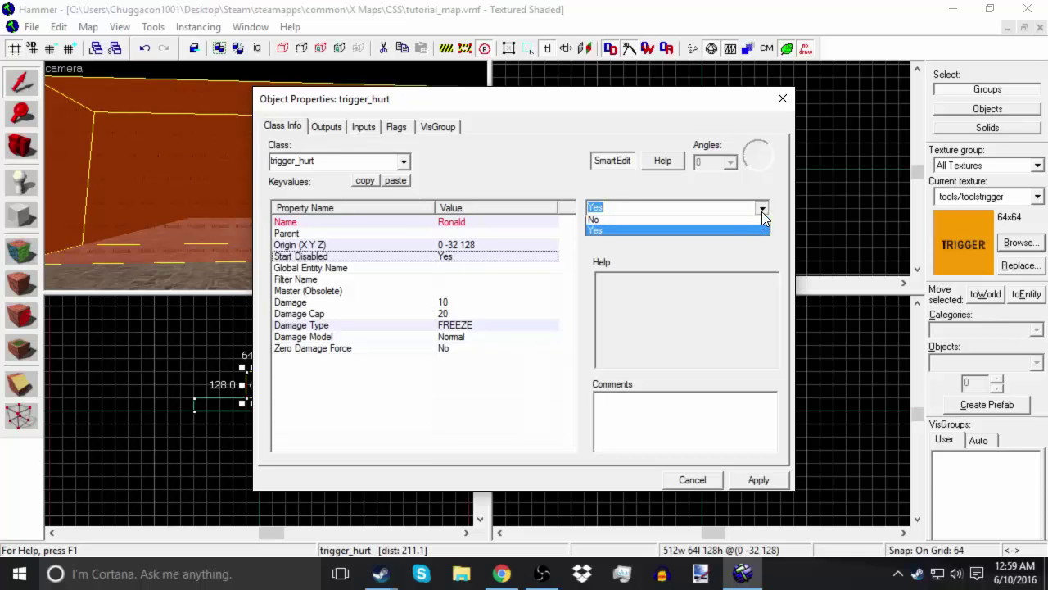
pyautogui.click(720, 222)
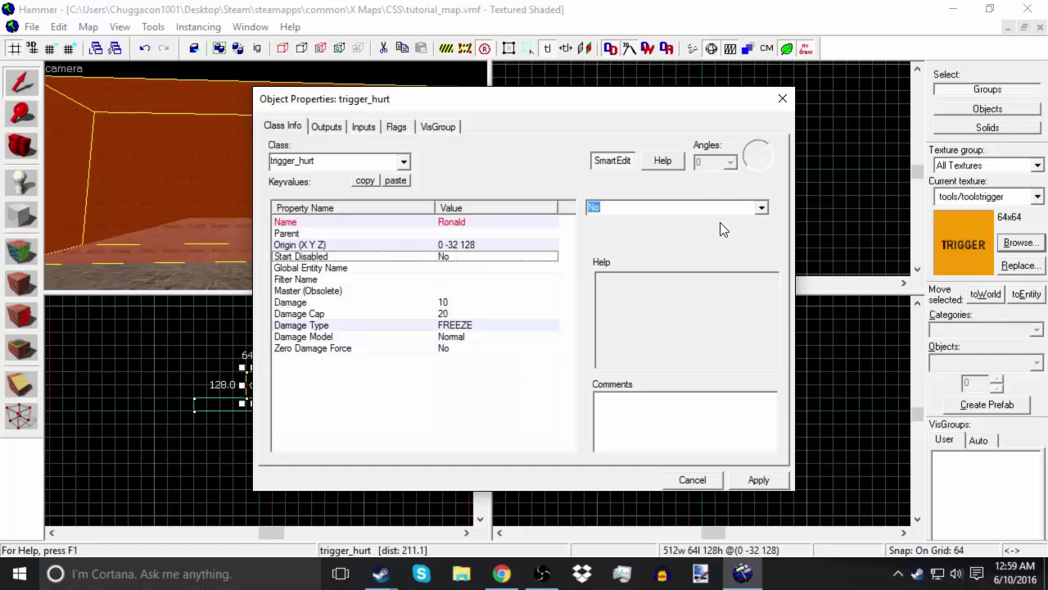
# Set the trigger_hurt entity's Damage to 50, apply the changes and close its properties.
pyautogui.click(221, 254)
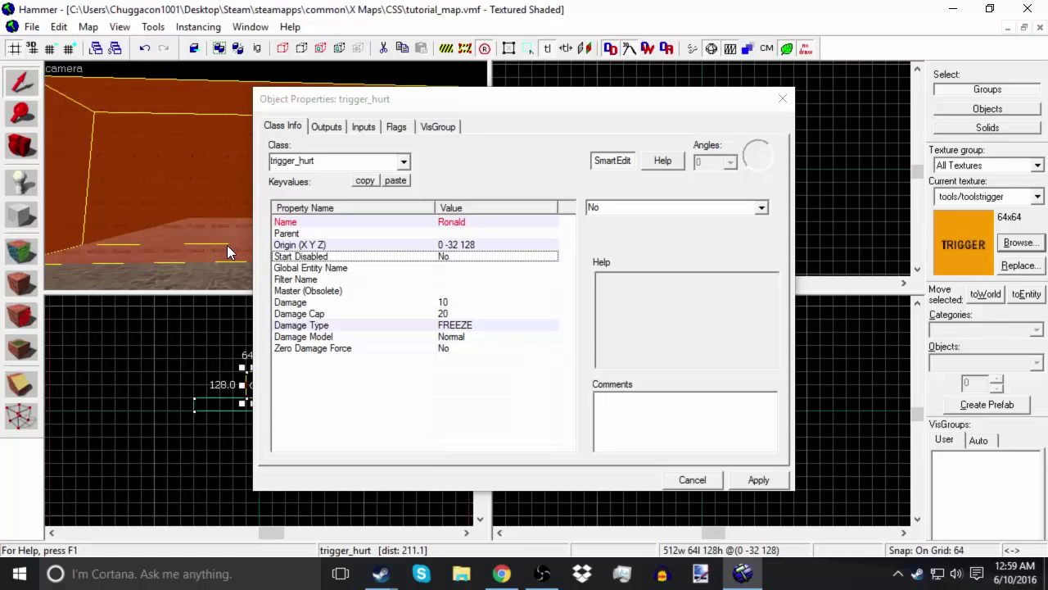
pyautogui.click(325, 303)
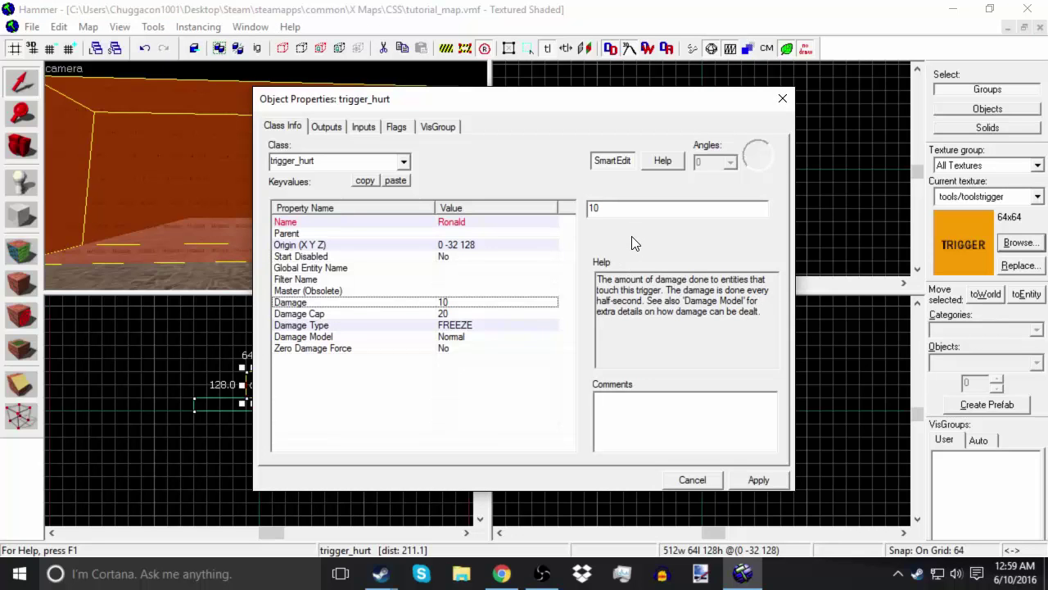
pyautogui.doubleClick(627, 211)
pyautogui.write('50')
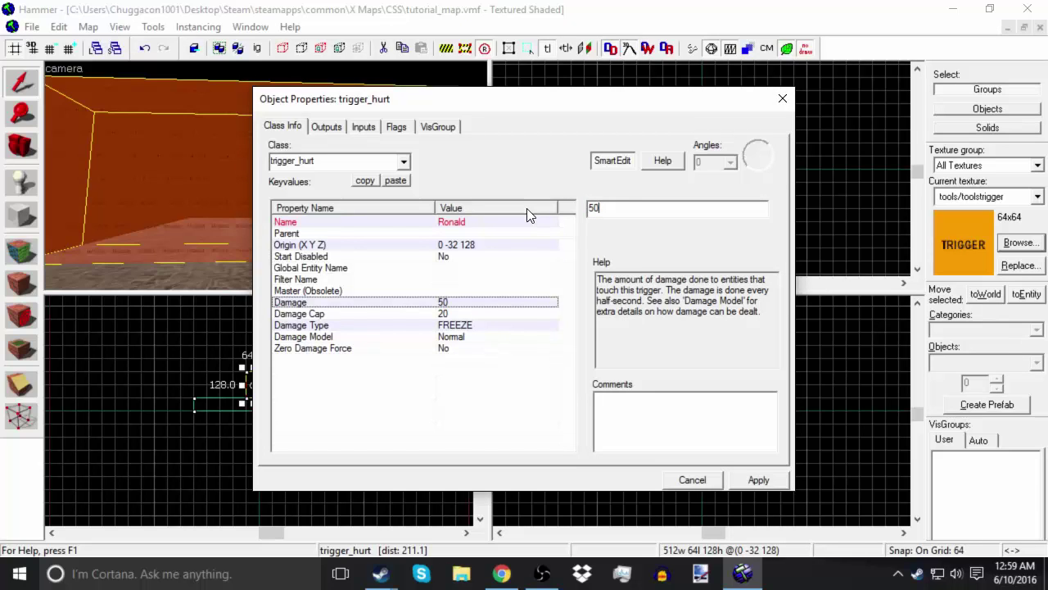
pyautogui.click(735, 486)
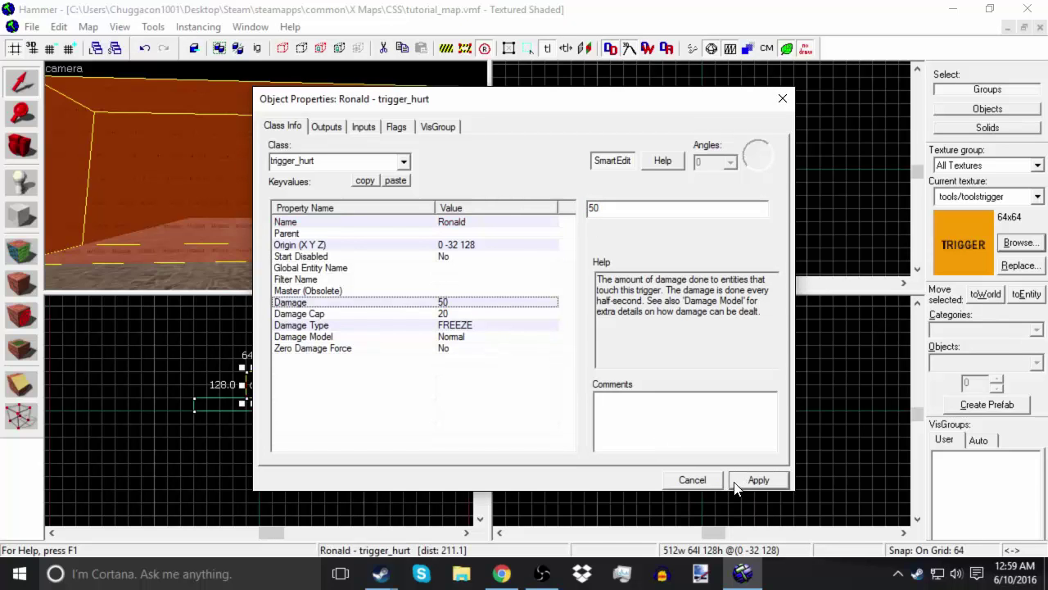
pyautogui.click(782, 98)
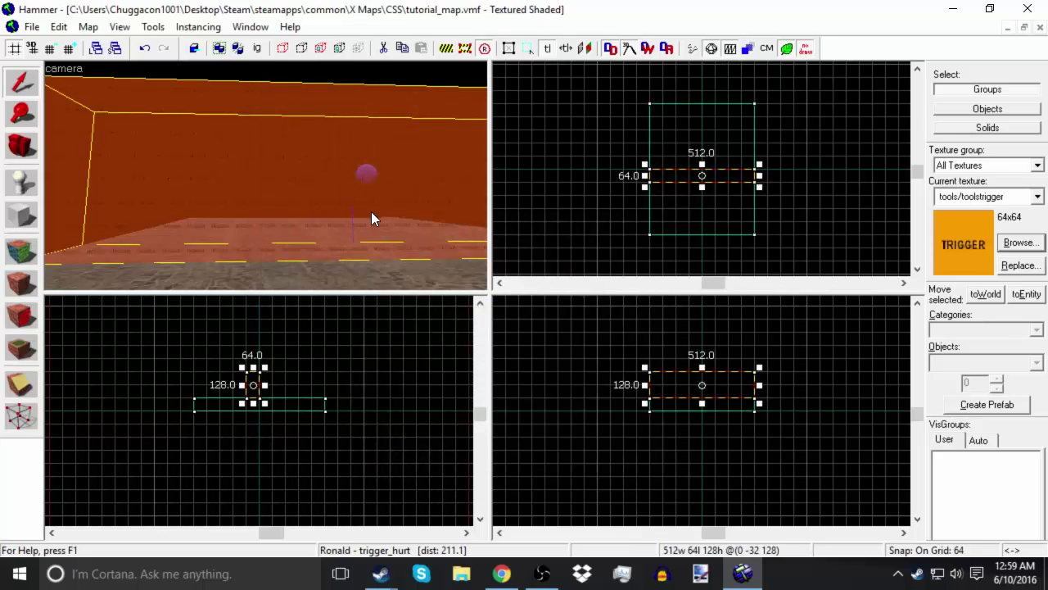
# Place an info_player_terrorist entity on the floor beside the trigger block.
pyautogui.press('z')
pyautogui.press('a')
pyautogui.press('s')
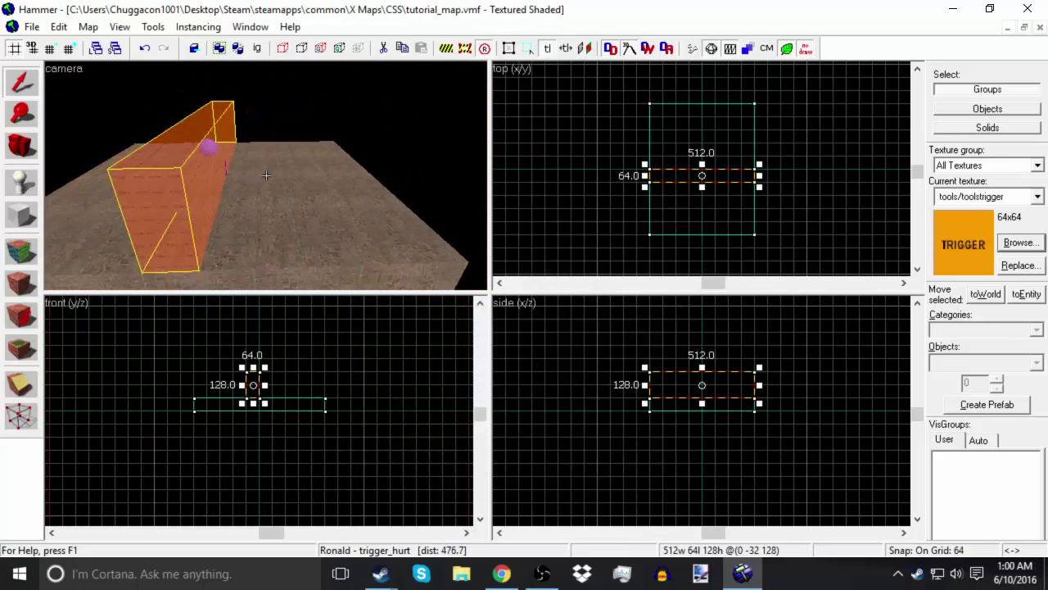
pyautogui.press('z')
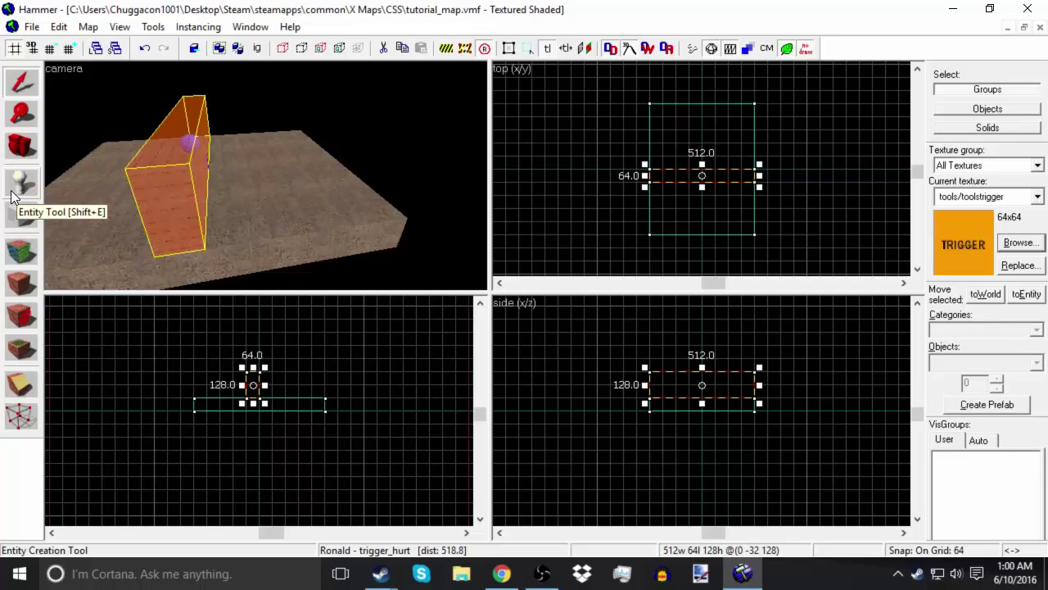
pyautogui.click(27, 190)
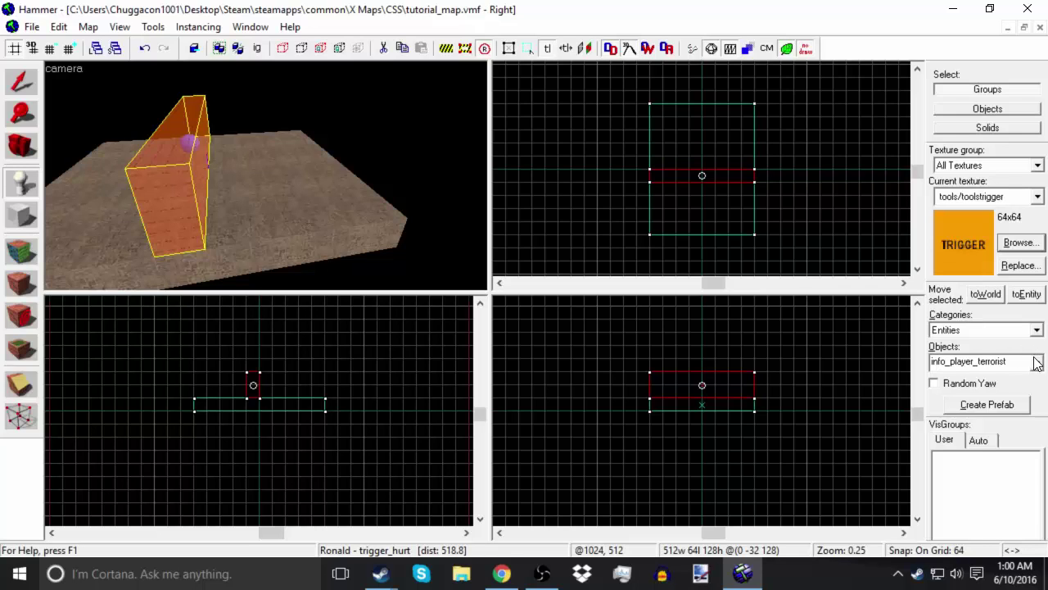
pyautogui.click(267, 180)
pyautogui.press('z')
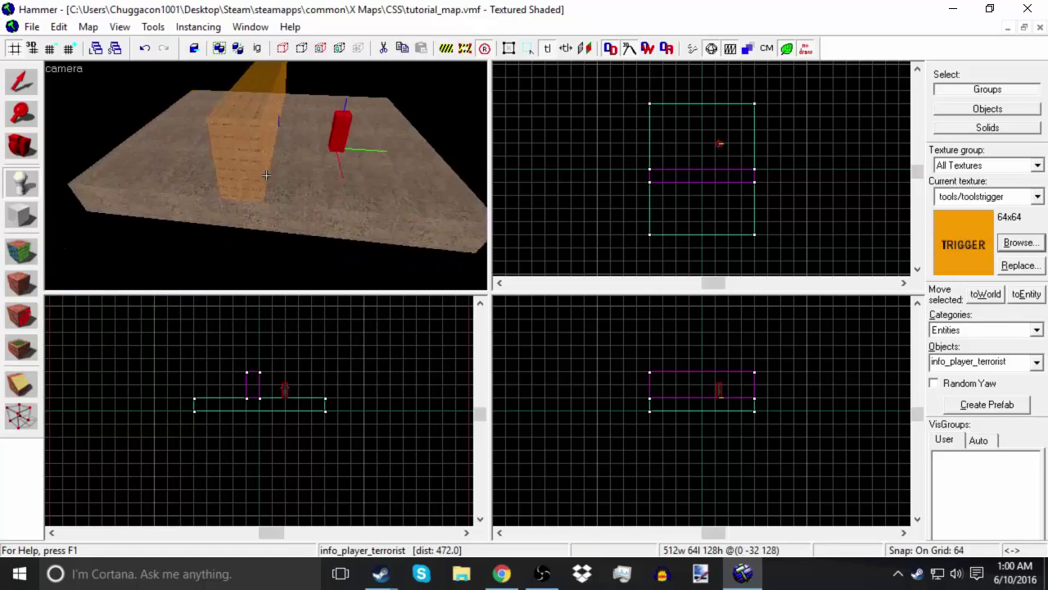
pyautogui.press('a')
pyautogui.press('z')
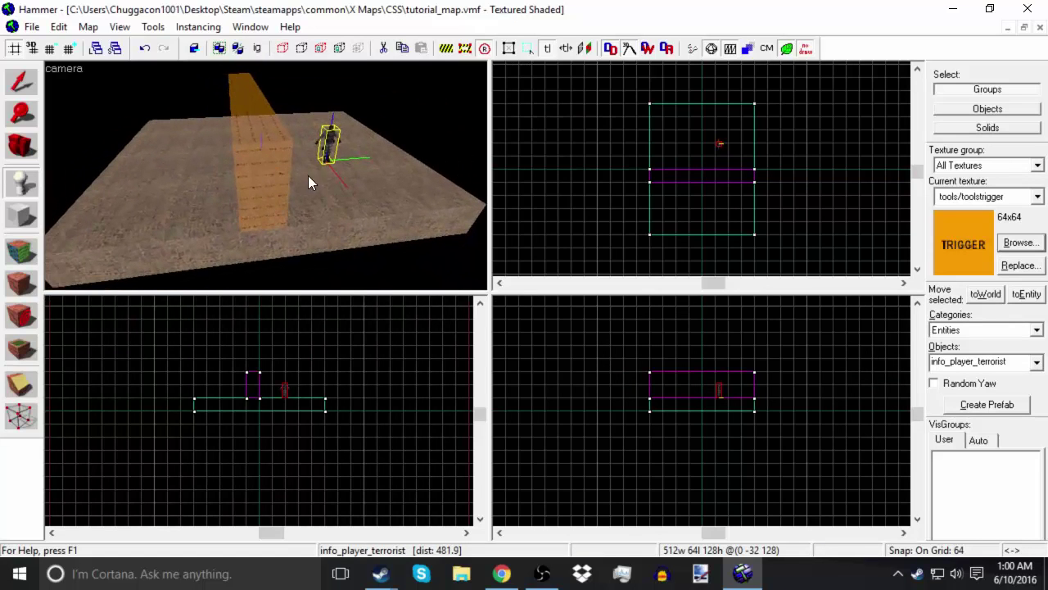
pyautogui.click(667, 156)
pyautogui.click(688, 159)
pyautogui.click(699, 167)
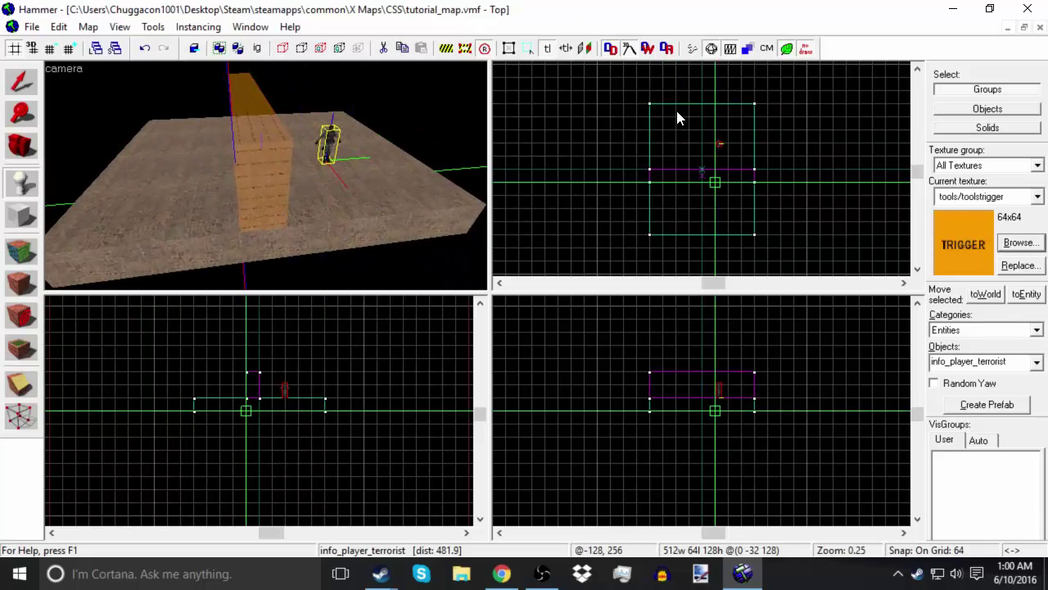
pyautogui.click(601, 162)
pyautogui.click(581, 109)
pyautogui.click(611, 168)
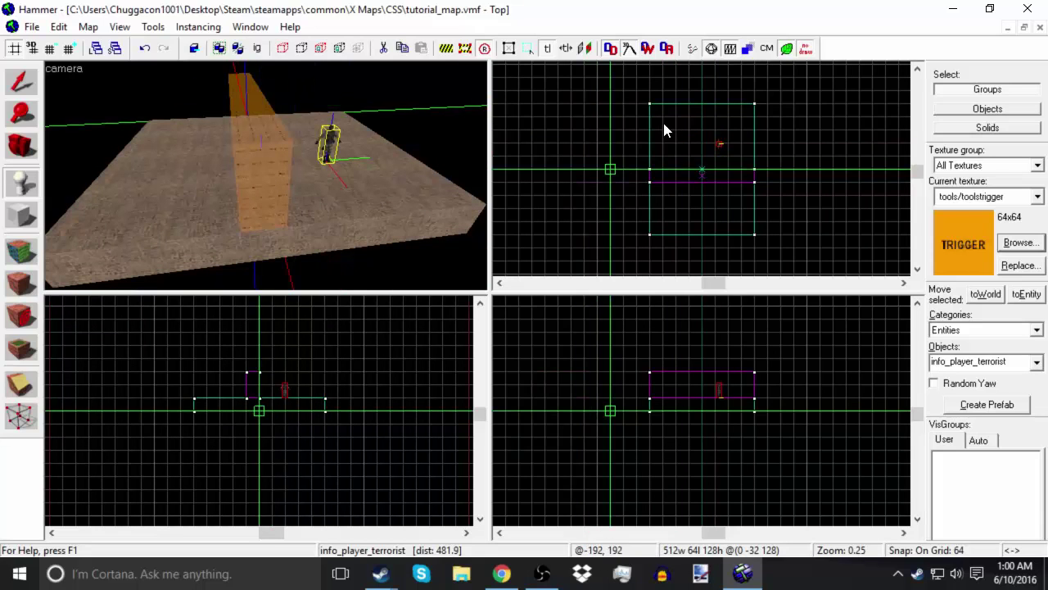
pyautogui.click(662, 122)
pyautogui.click(635, 121)
pyautogui.click(622, 166)
pyautogui.click(659, 177)
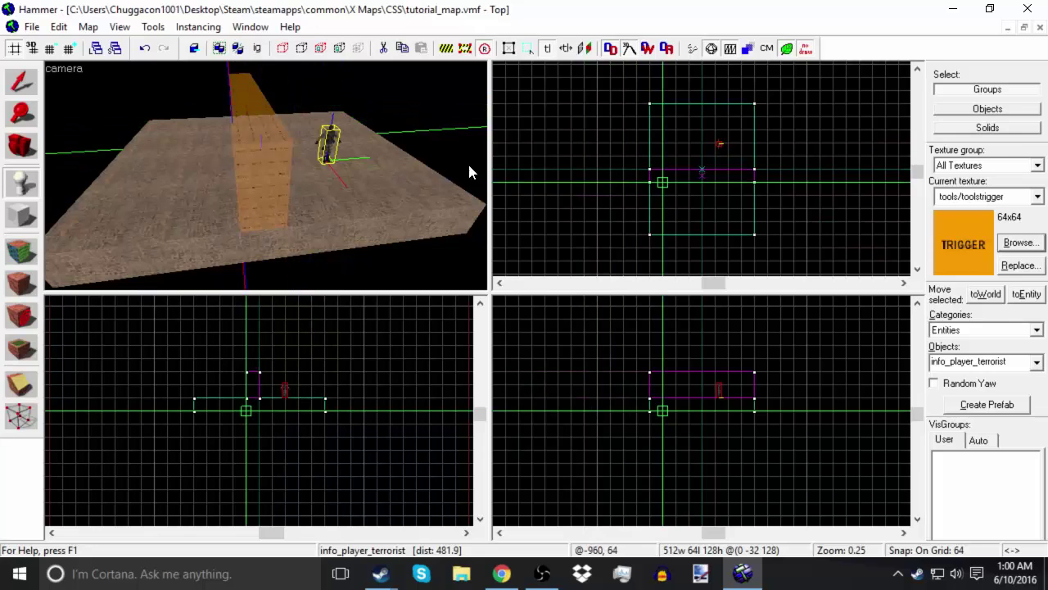
# Place another info_player_terrorist near the first one and undo the placement.
pyautogui.press('z')
pyautogui.press('w')
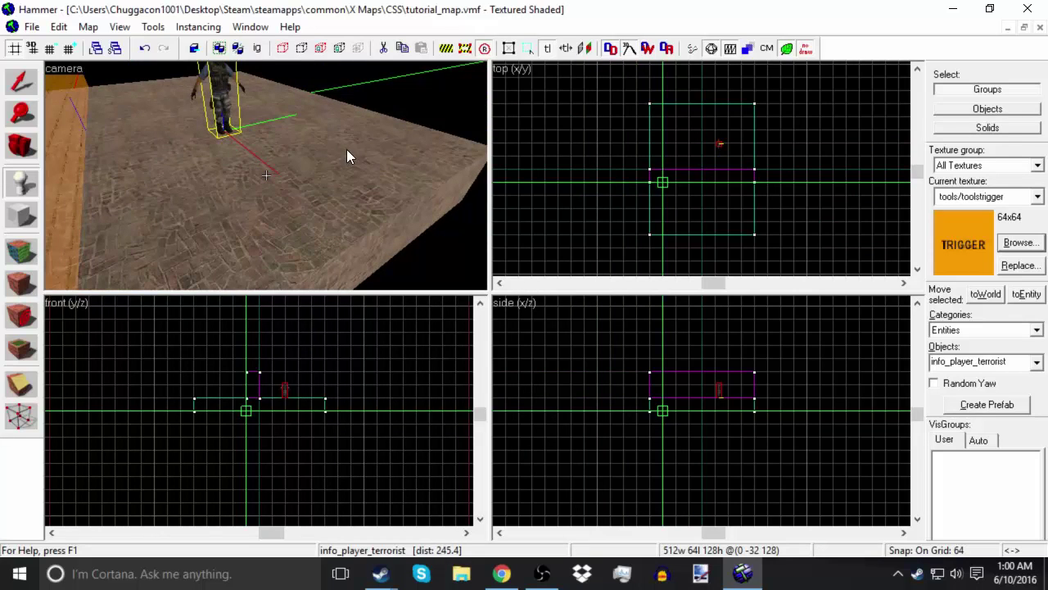
pyautogui.press('z')
pyautogui.click(245, 178)
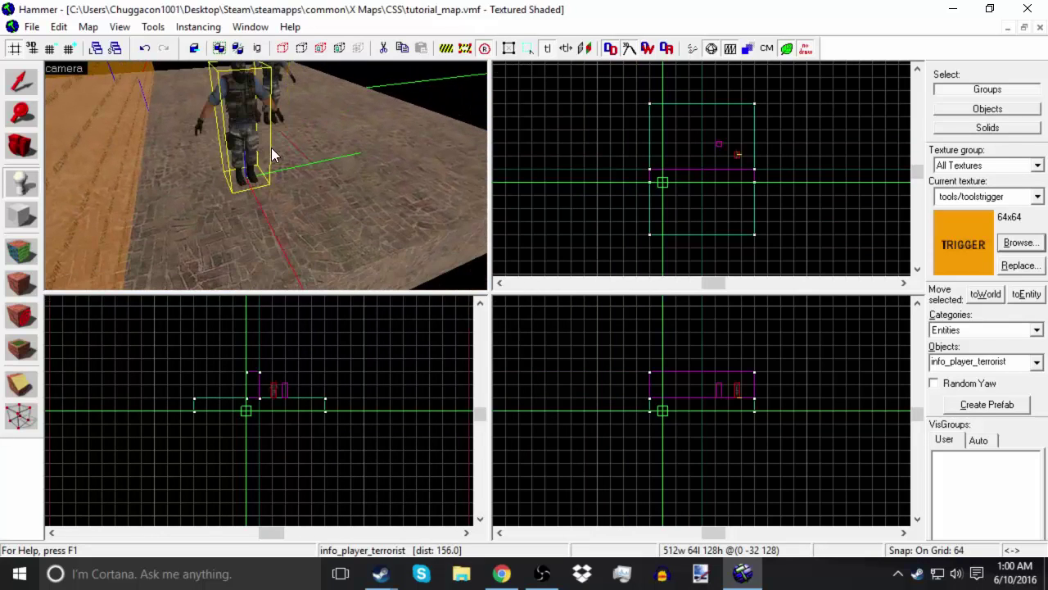
pyautogui.hotkey('ctrl', 'z')
# Select the info_player_terrorist entity on the floor and open its object properties.
pyautogui.press('z')
pyautogui.press('w')
pyautogui.press('s')
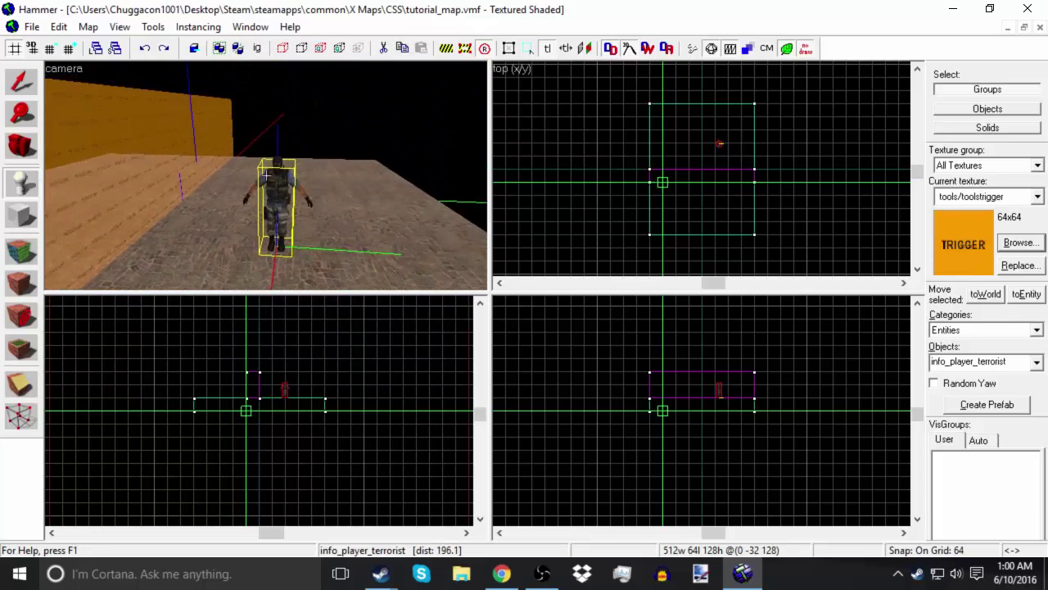
pyautogui.press('z')
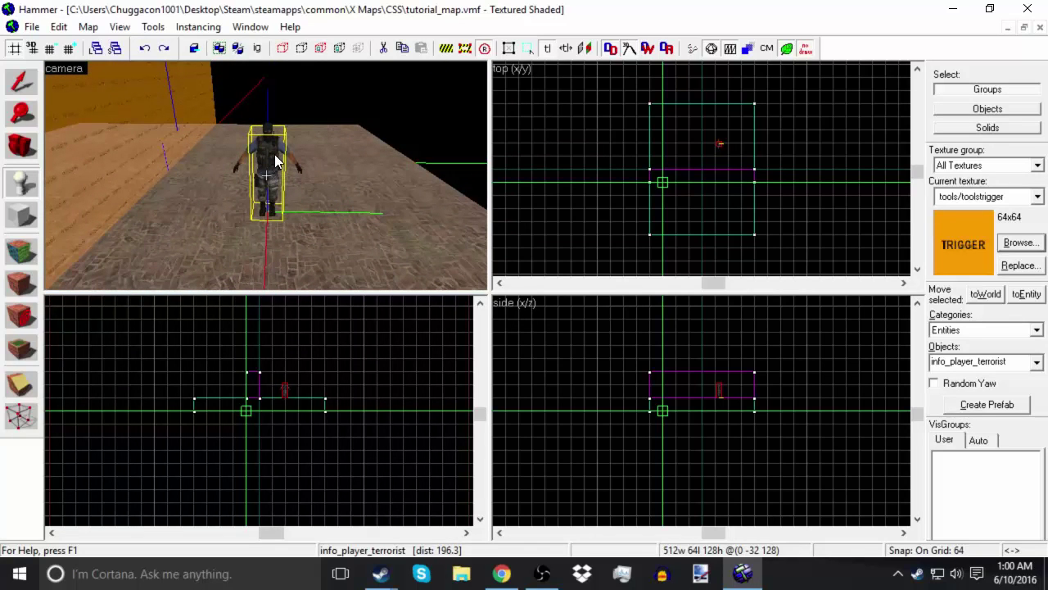
pyautogui.click(27, 84)
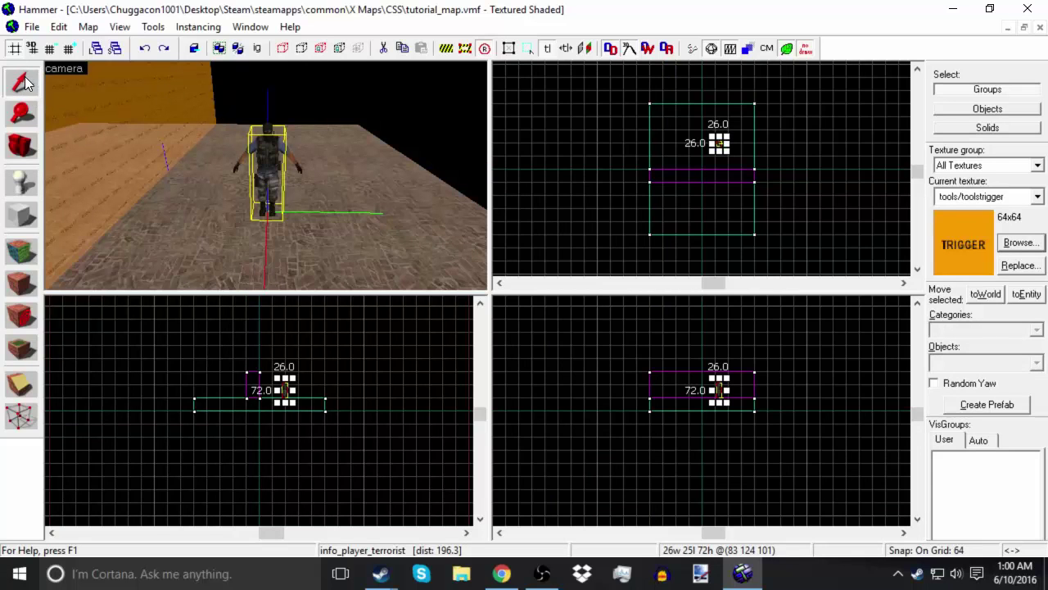
pyautogui.doubleClick(267, 168)
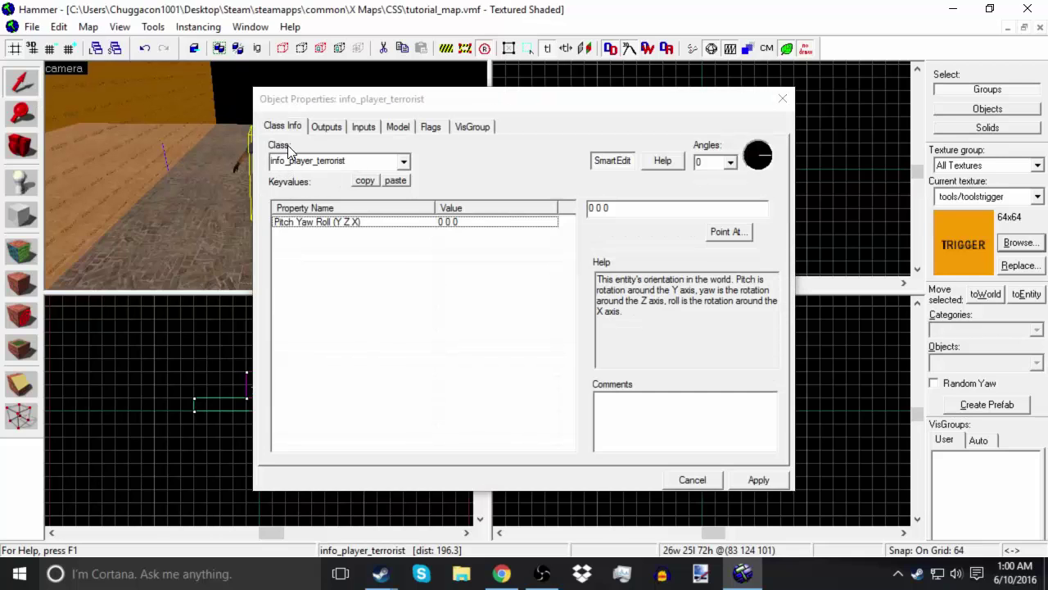
pyautogui.click(404, 161)
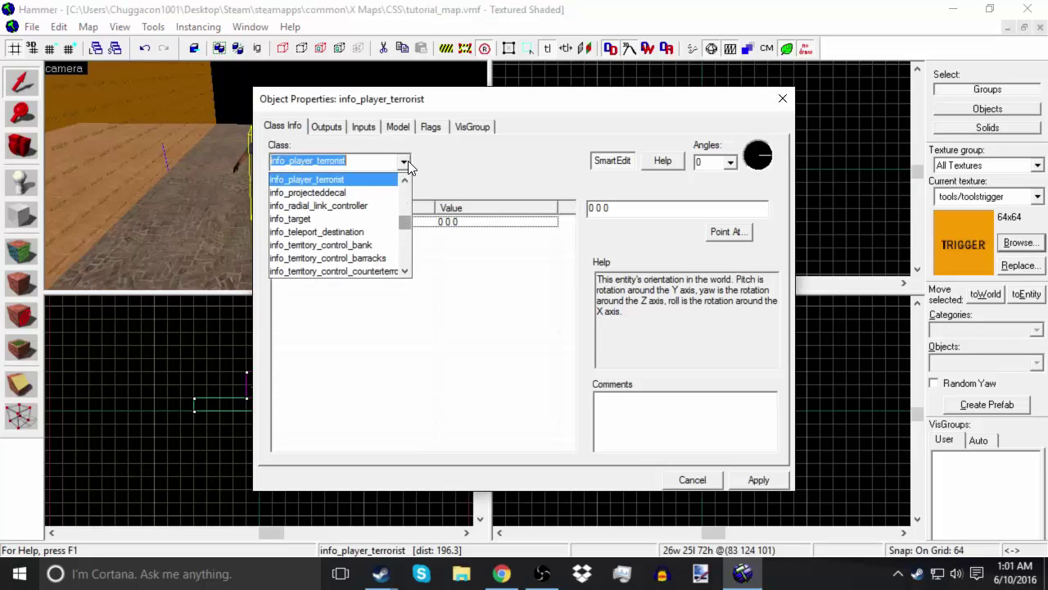
pyautogui.write('info_')
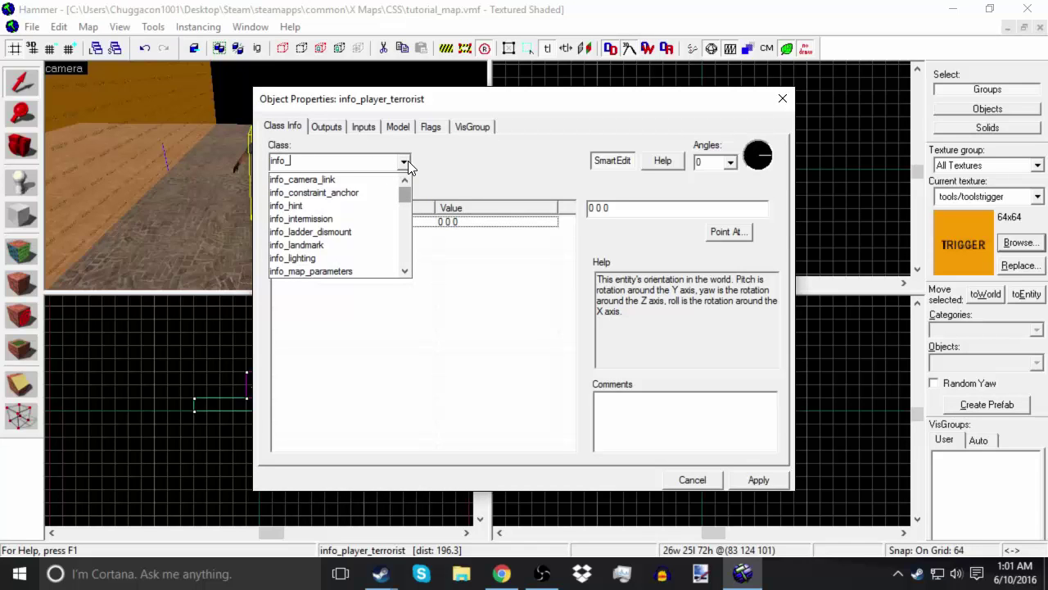
pyautogui.write('md')
pyautogui.press('BackSpace')
pyautogui.press('BackSpace')
pyautogui.press('BackSpace')
pyautogui.press('BackSpace')
pyautogui.press('BackSpace')
pyautogui.press('BackSpace')
pyautogui.press('BackSpace')
pyautogui.write('model')
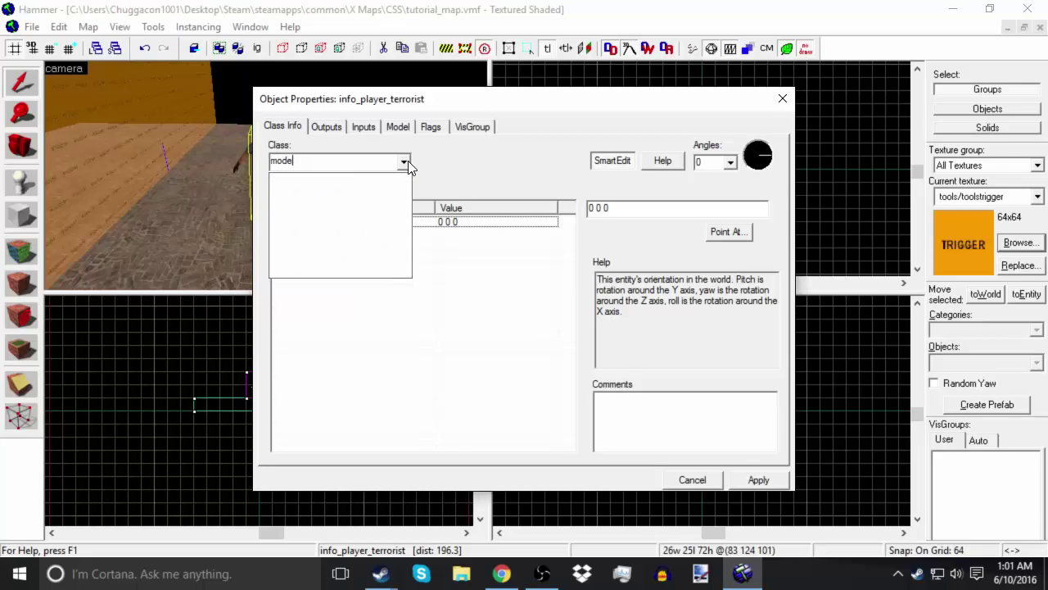
pyautogui.press('BackSpace')
pyautogui.press('BackSpace')
pyautogui.press('BackSpace')
pyautogui.press('BackSpace')
pyautogui.press('BackSpace')
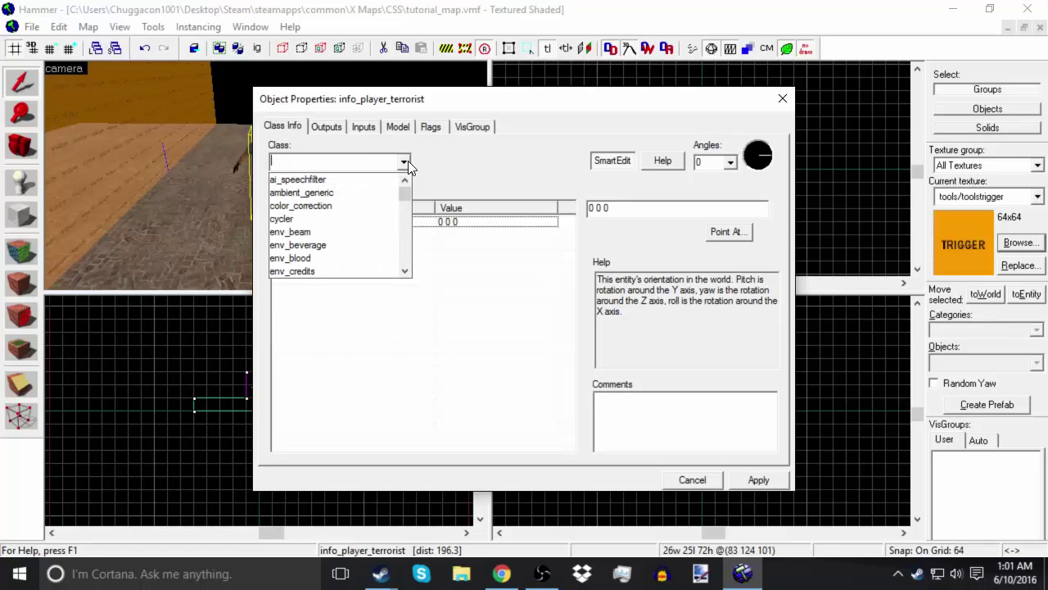
# Try physics_cannister as the class of the info_player_terrorist entity and clear the class name.
pyautogui.write('ph')
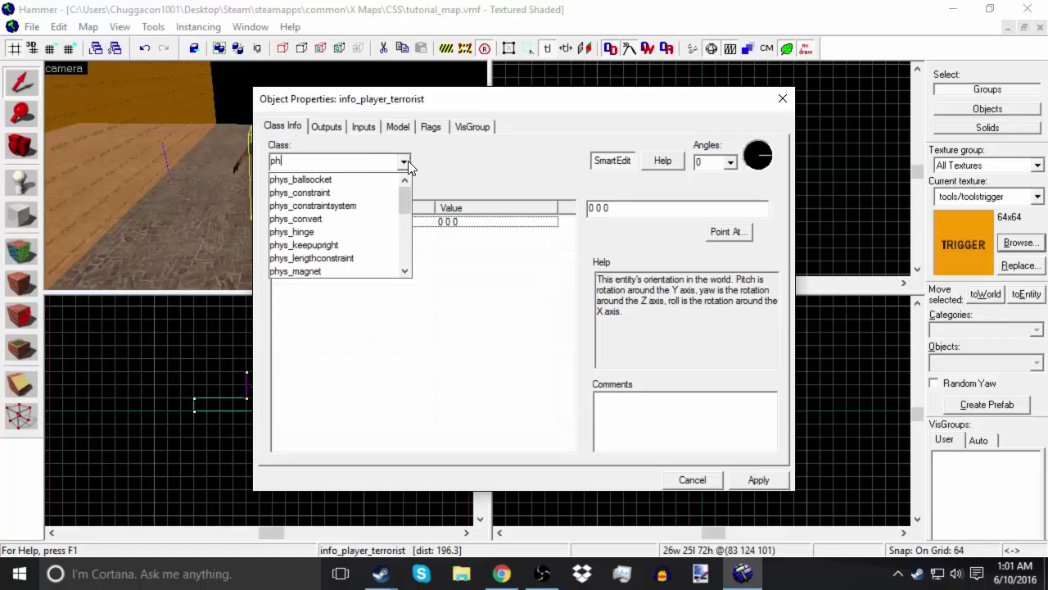
pyautogui.write('ysic')
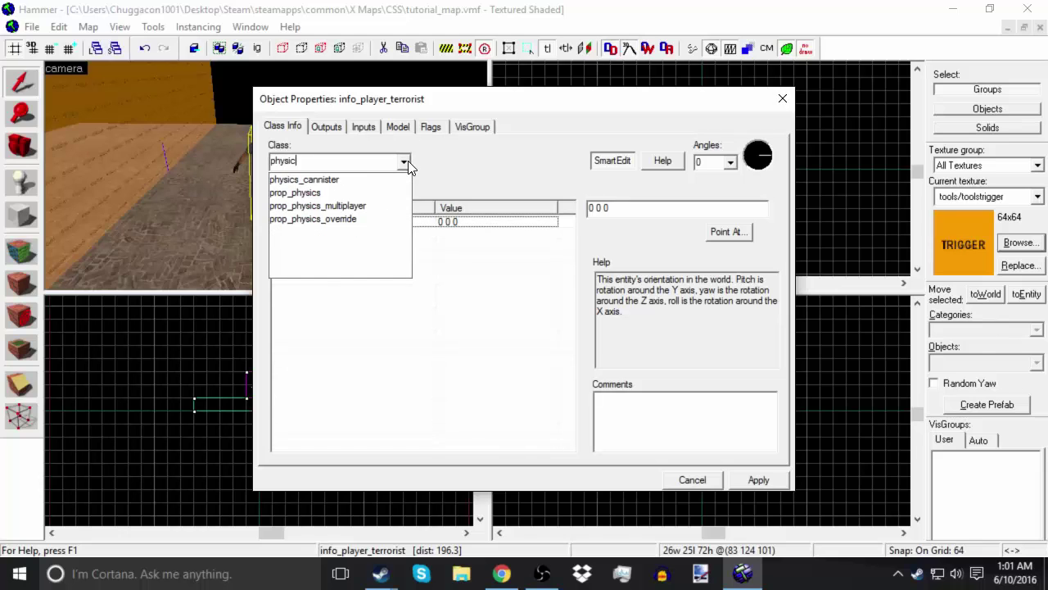
pyautogui.click(335, 178)
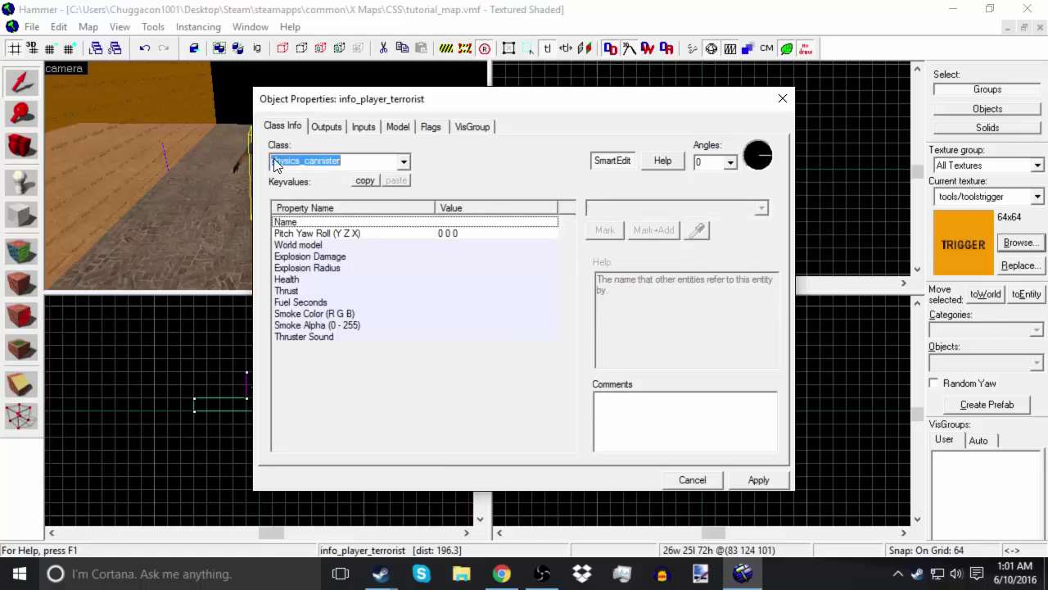
pyautogui.click(363, 163)
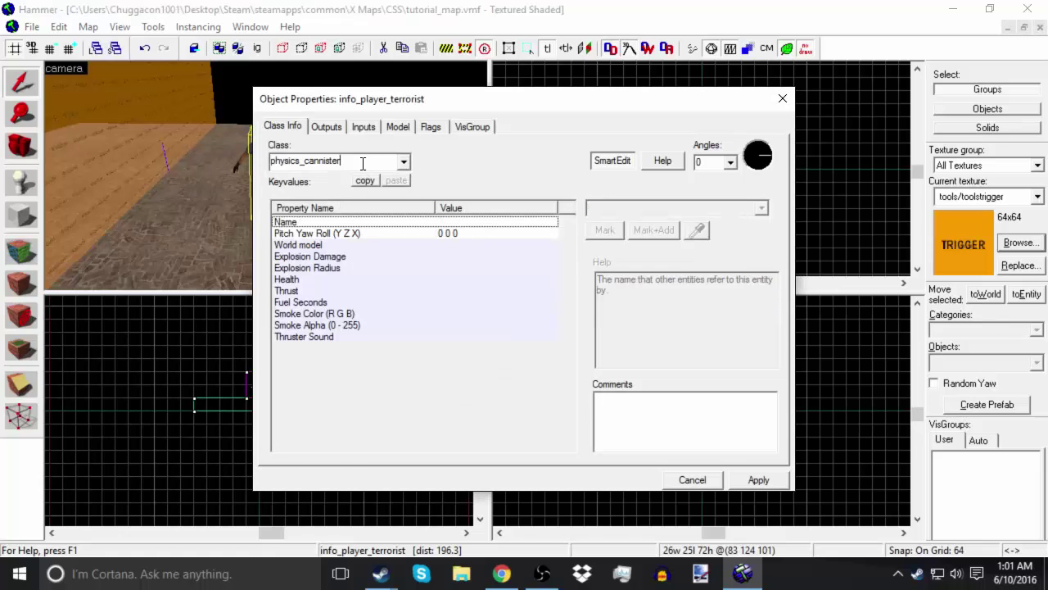
pyautogui.press('BackSpace')
pyautogui.press('BackSpace')
pyautogui.press('BackSpace')
pyautogui.press('BackSpace')
pyautogui.press('BackSpace')
pyautogui.press('BackSpace')
pyautogui.press('BackSpace')
pyautogui.press('BackSpace')
pyautogui.press('BackSpace')
pyautogui.press('BackSpace')
pyautogui.press('BackSpace')
pyautogui.press('BackSpace')
pyautogui.press('BackSpace')
pyautogui.press('BackSpace')
pyautogui.press('BackSpace')
pyautogui.press('BackSpace')
pyautogui.press('BackSpace')
# Change the entity's class to prop_dynamic and apply the change.
pyautogui.write('prop_')
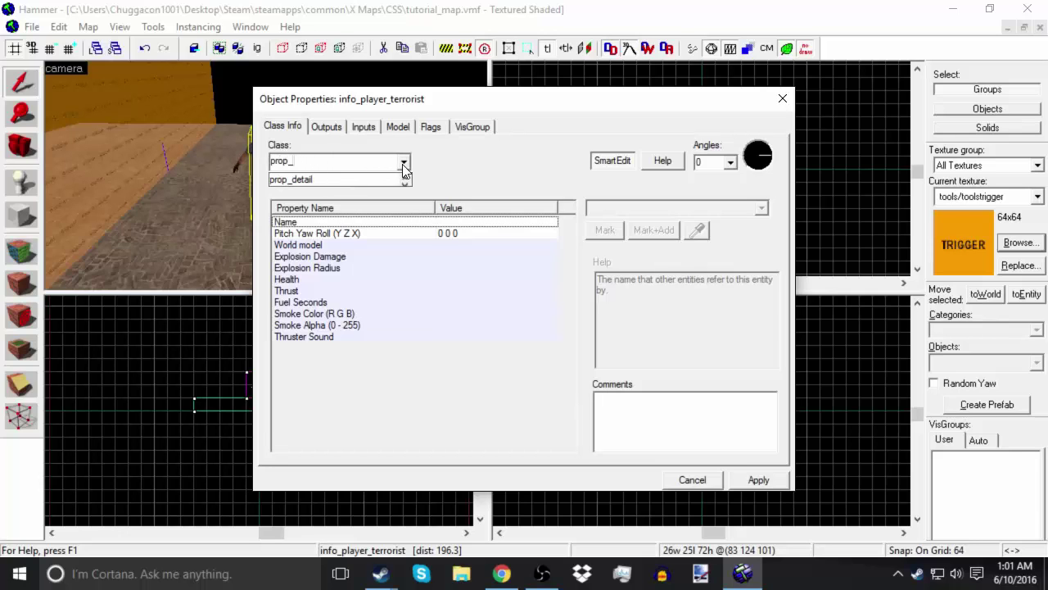
pyautogui.click(403, 164)
pyautogui.click(404, 164)
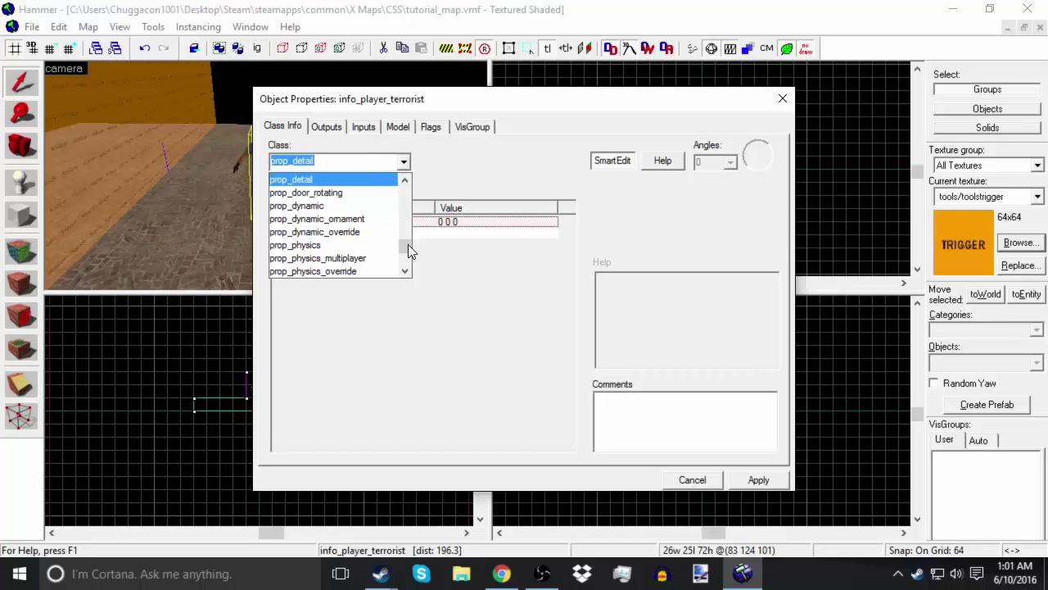
pyautogui.moveTo(407, 246); pyautogui.dragTo(404, 243)
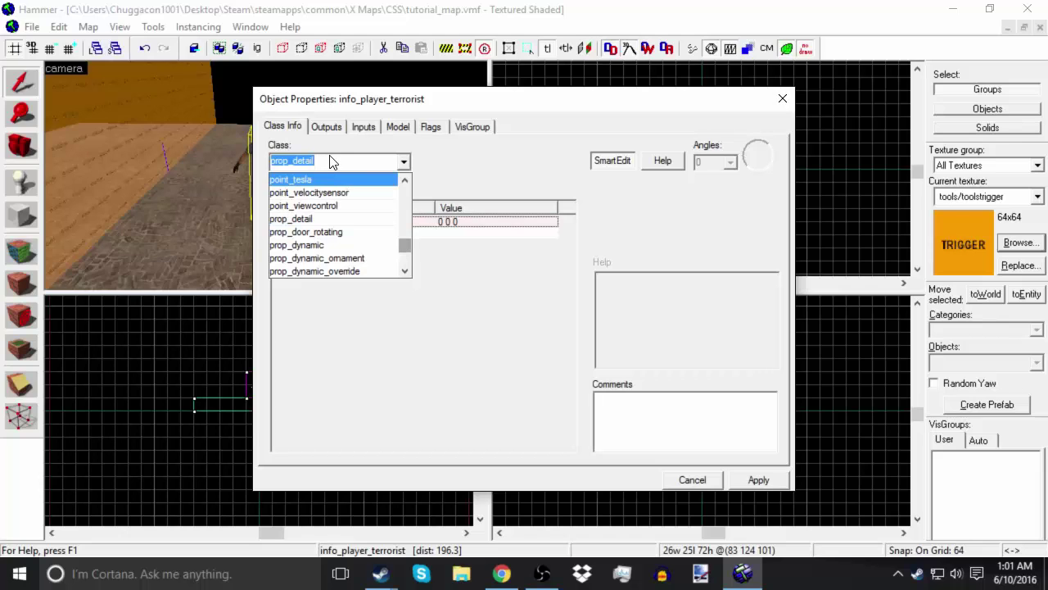
pyautogui.click(336, 246)
pyautogui.click(744, 484)
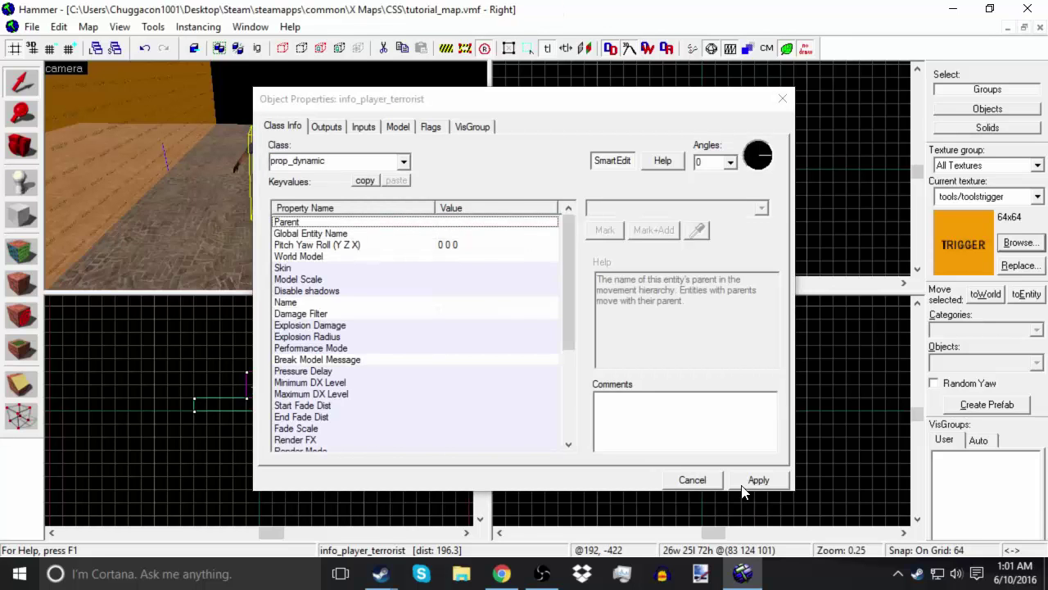
# Open the model browser for the prop_dynamic's World Model property.
pyautogui.click(319, 234)
pyautogui.click(318, 245)
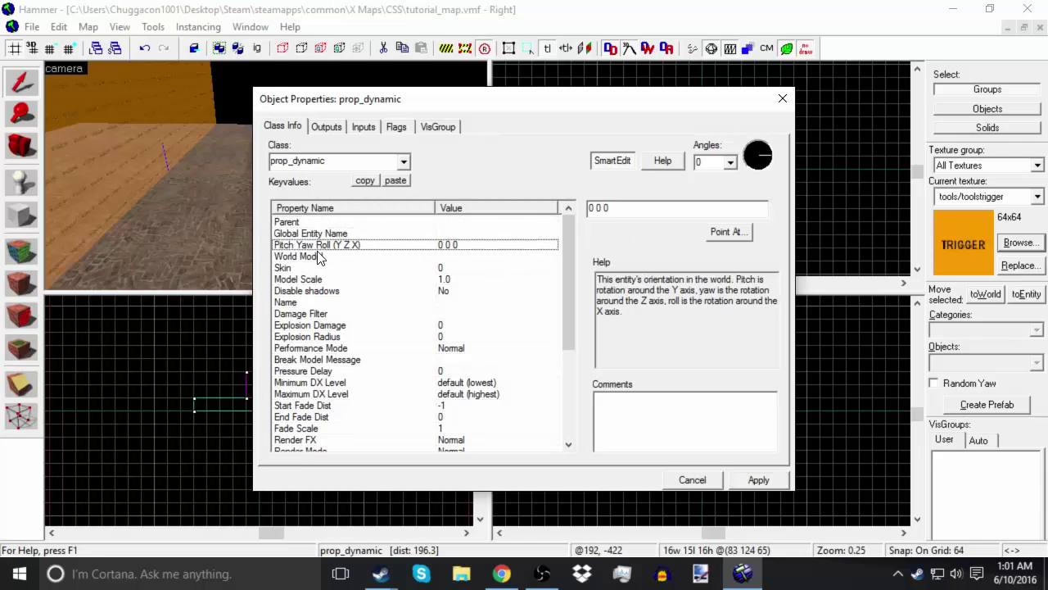
pyautogui.click(316, 255)
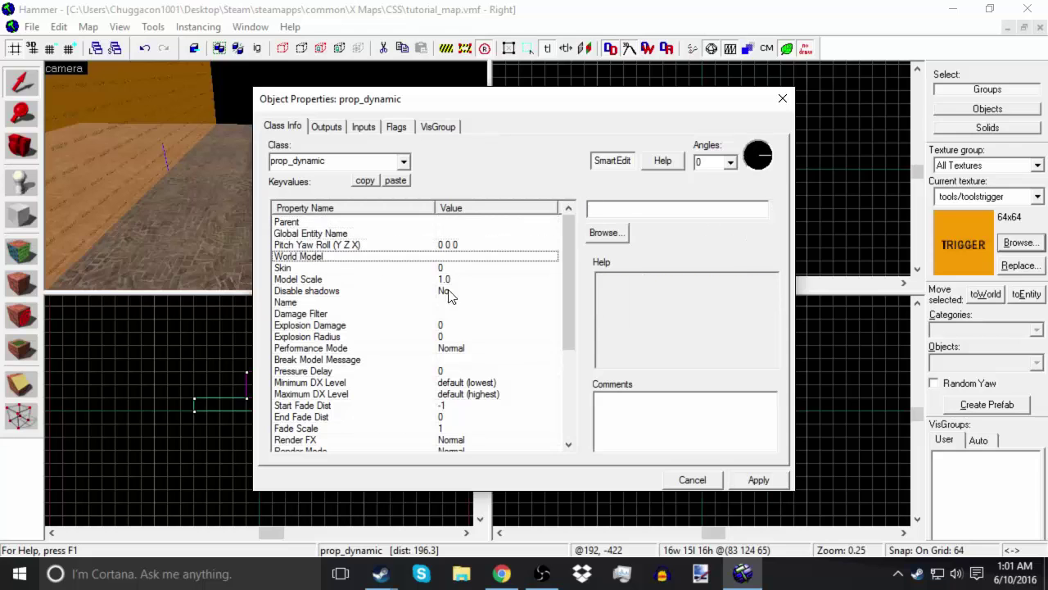
pyautogui.click(602, 234)
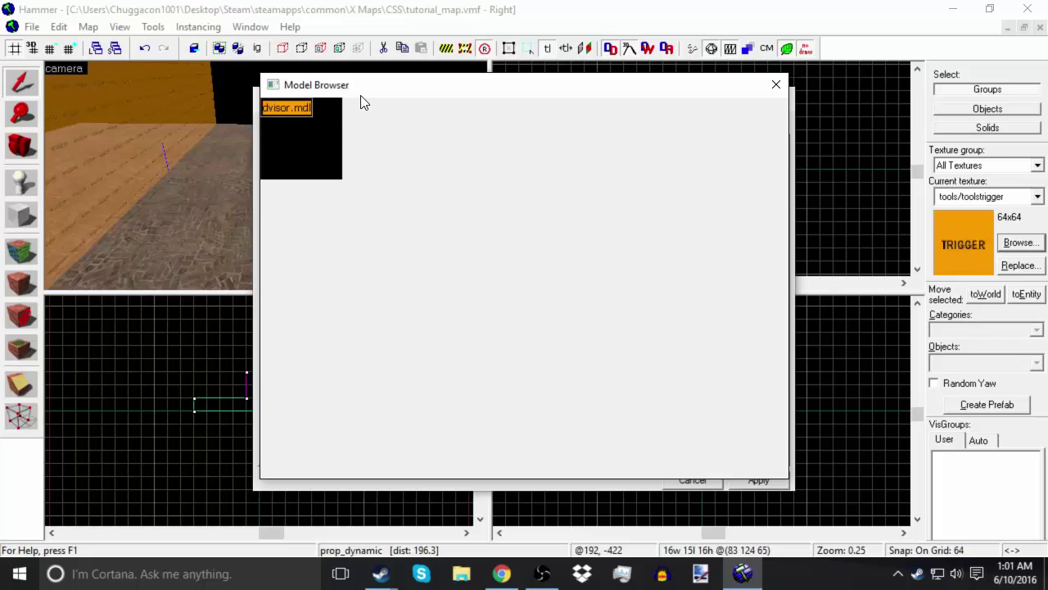
pyautogui.click(775, 85)
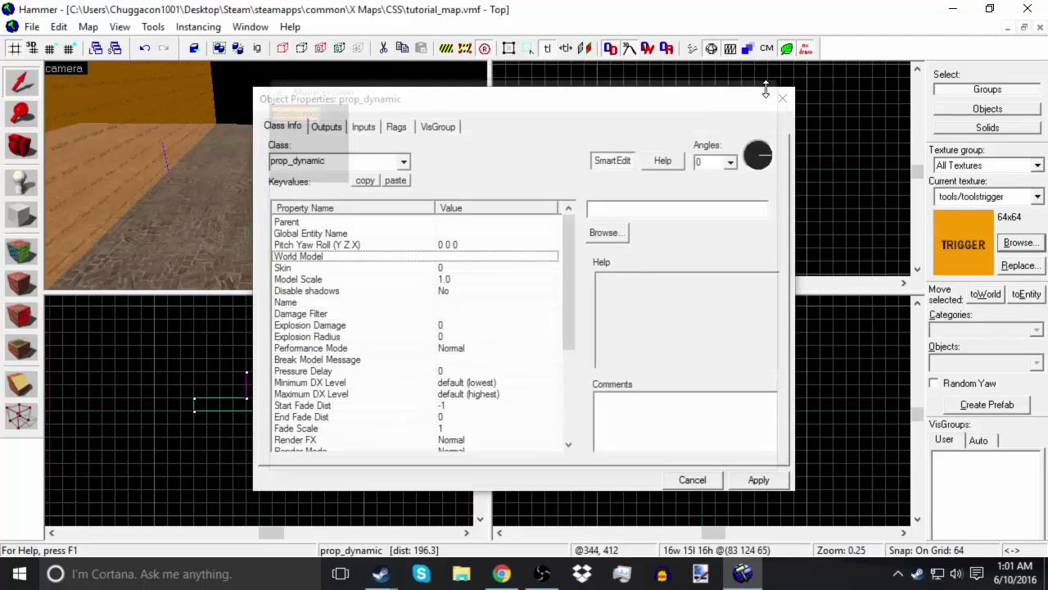
pyautogui.click(589, 233)
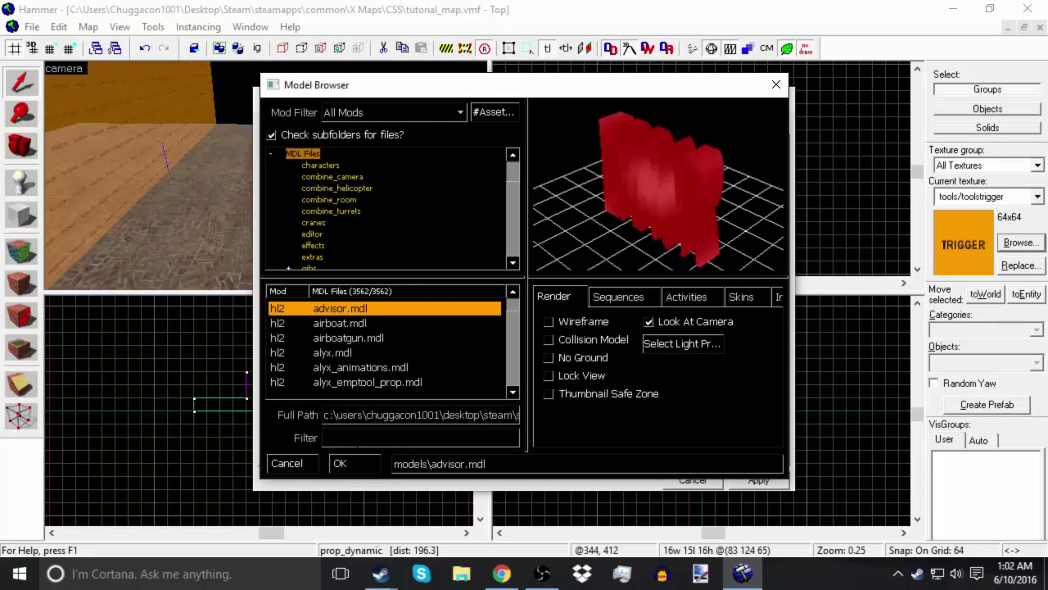
# Filter the models by "fountain" and assign props_c17\fountain_01.mdl as the World Model.
pyautogui.write('fountain')
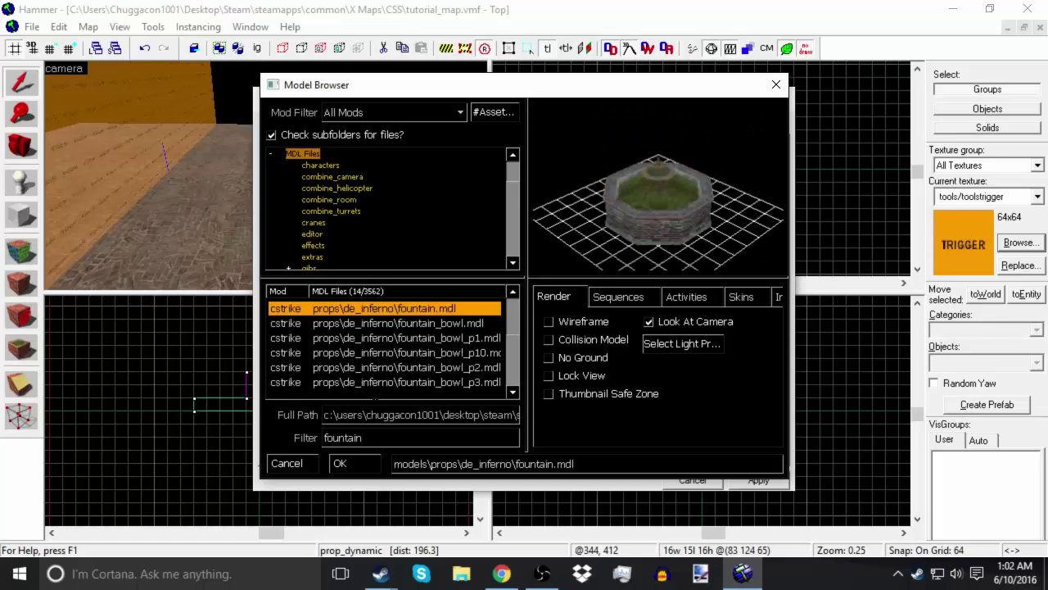
pyautogui.moveTo(516, 325); pyautogui.dragTo(515, 378)
pyautogui.click(423, 368)
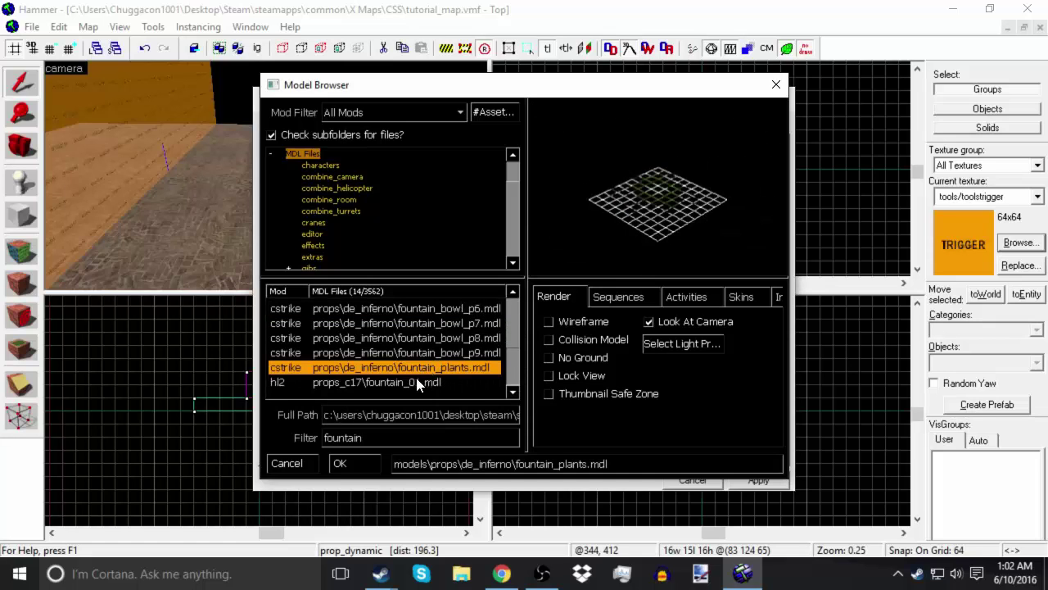
pyautogui.click(415, 379)
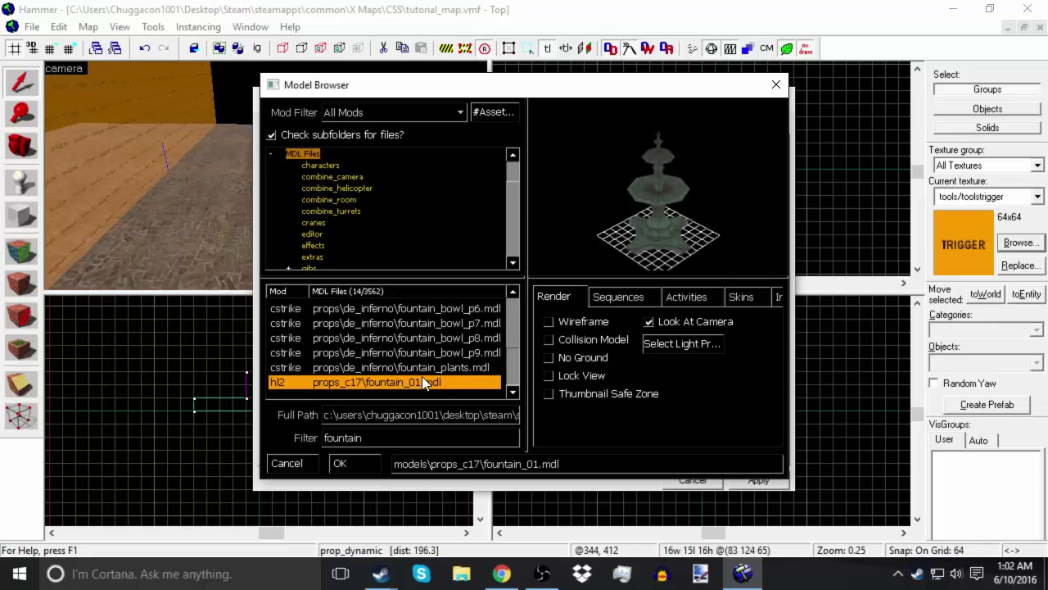
pyautogui.scroll(3, 431, 378)
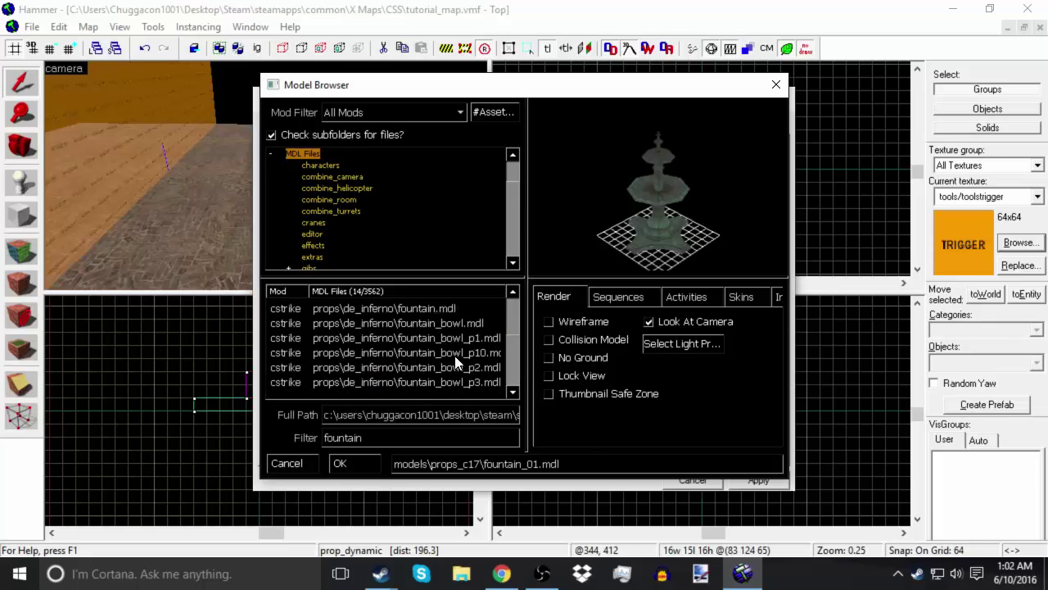
pyautogui.click(401, 307)
pyautogui.scroll(-3, 401, 307)
pyautogui.click(383, 382)
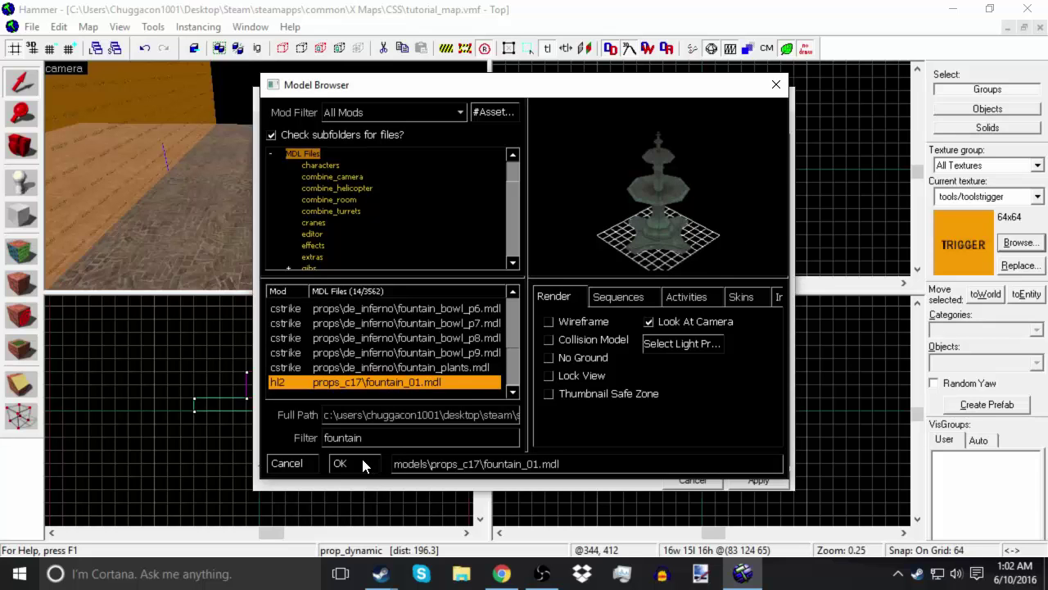
pyautogui.click(340, 464)
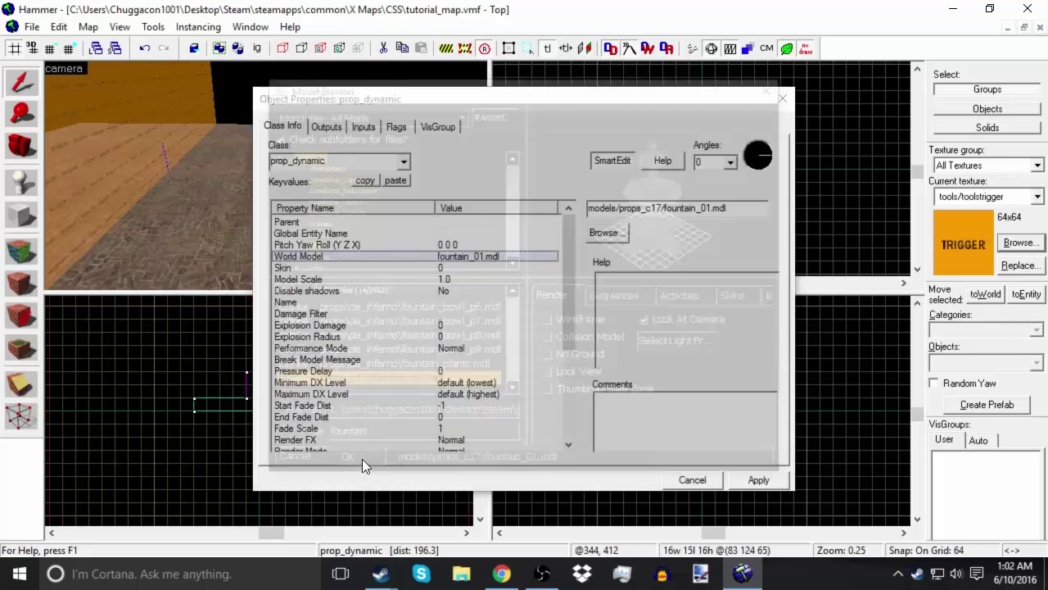
# Try 2121 as the fountain prop's Skin value and reset it to 0.
pyautogui.click(446, 269)
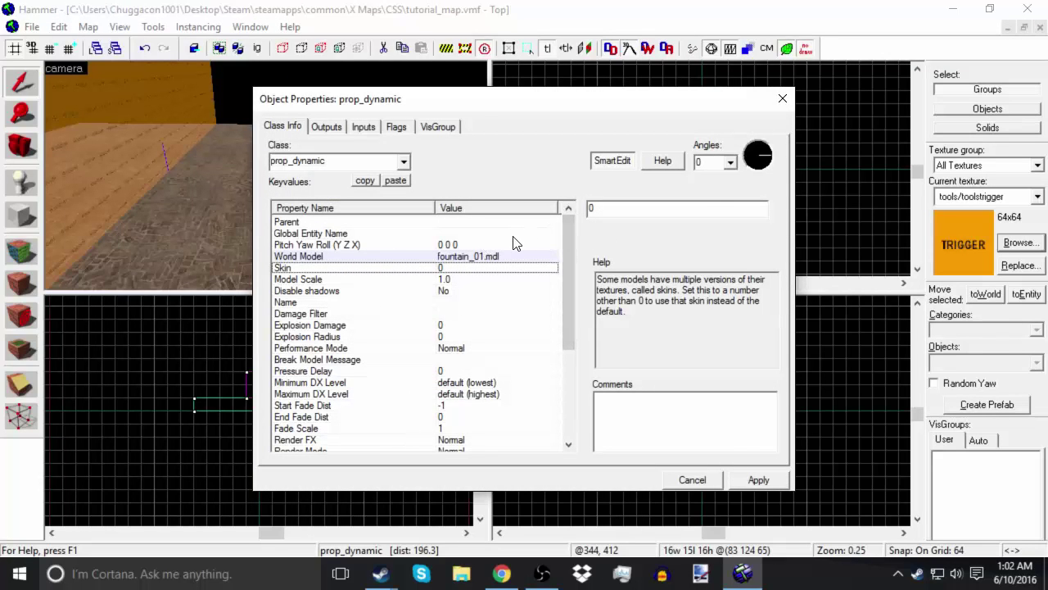
pyautogui.click(523, 254)
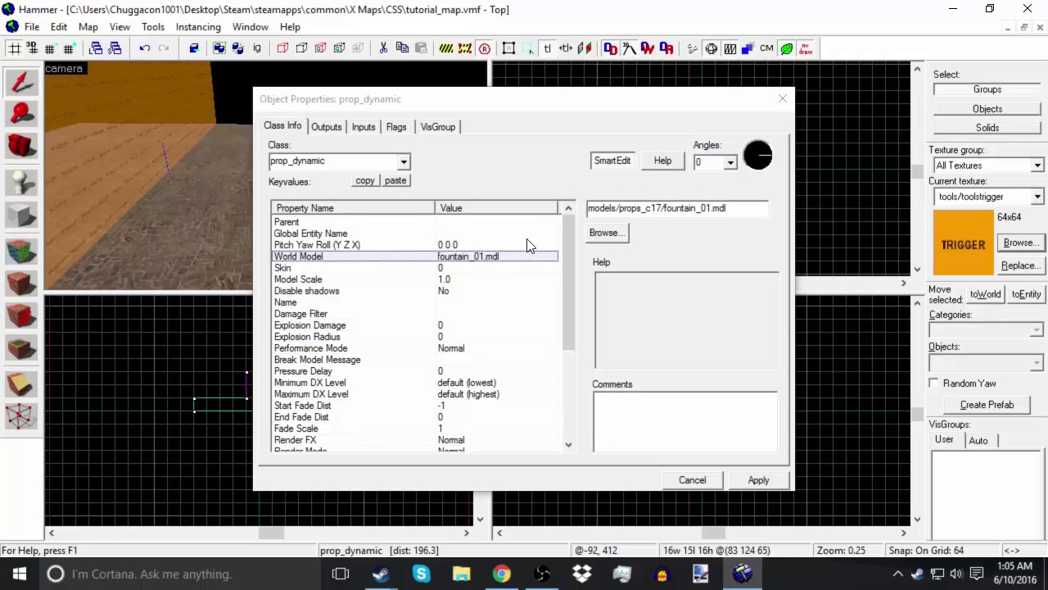
pyautogui.click(495, 269)
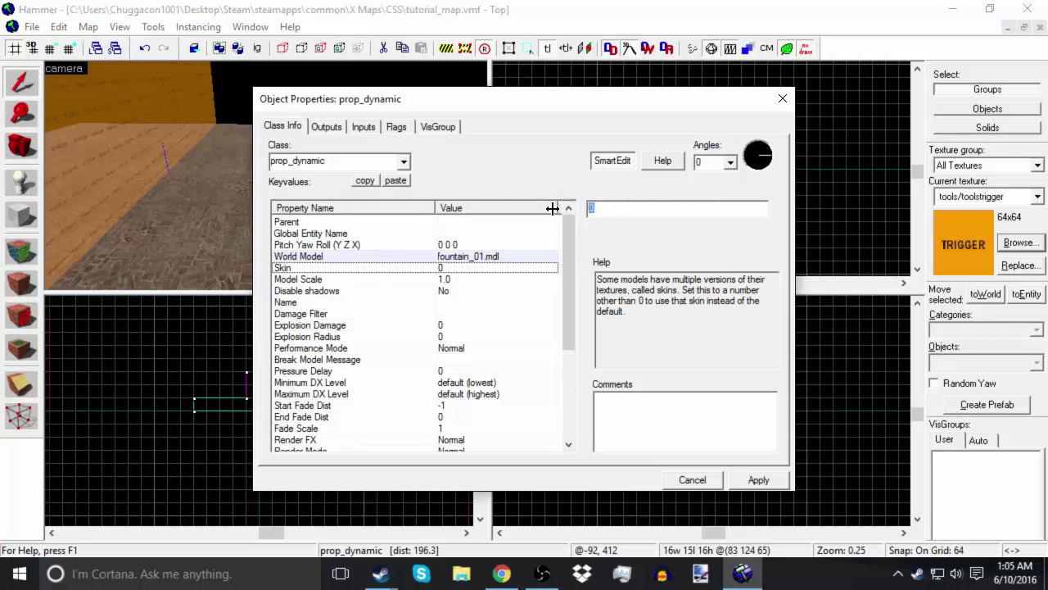
pyautogui.write('212')
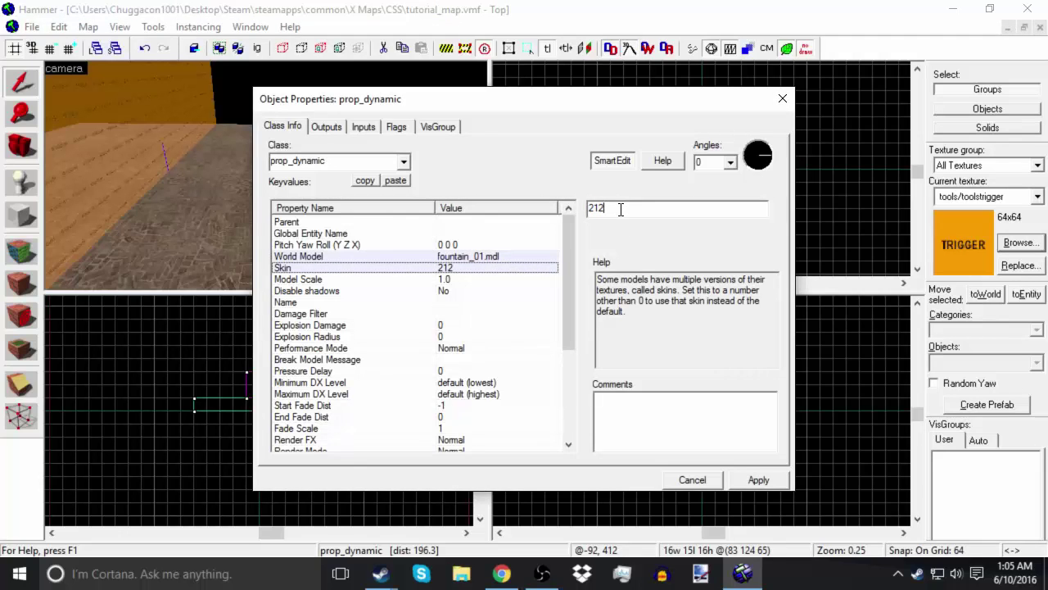
pyautogui.write('1')
pyautogui.press('BackSpace')
pyautogui.press('BackSpace')
pyautogui.press('BackSpace')
pyautogui.press('BackSpace')
pyautogui.write('0')
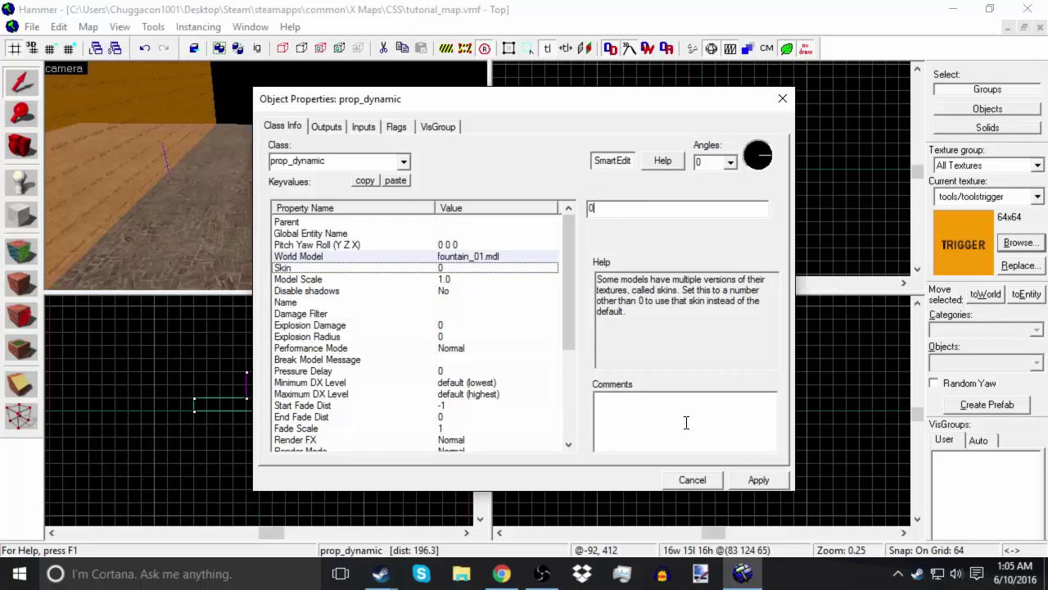
# Review the fountain prop's other properties, including Damage Filter, Name, Model Scale, Explosion Damage, Lighting Origin and Start Disabled.
pyautogui.click(464, 314)
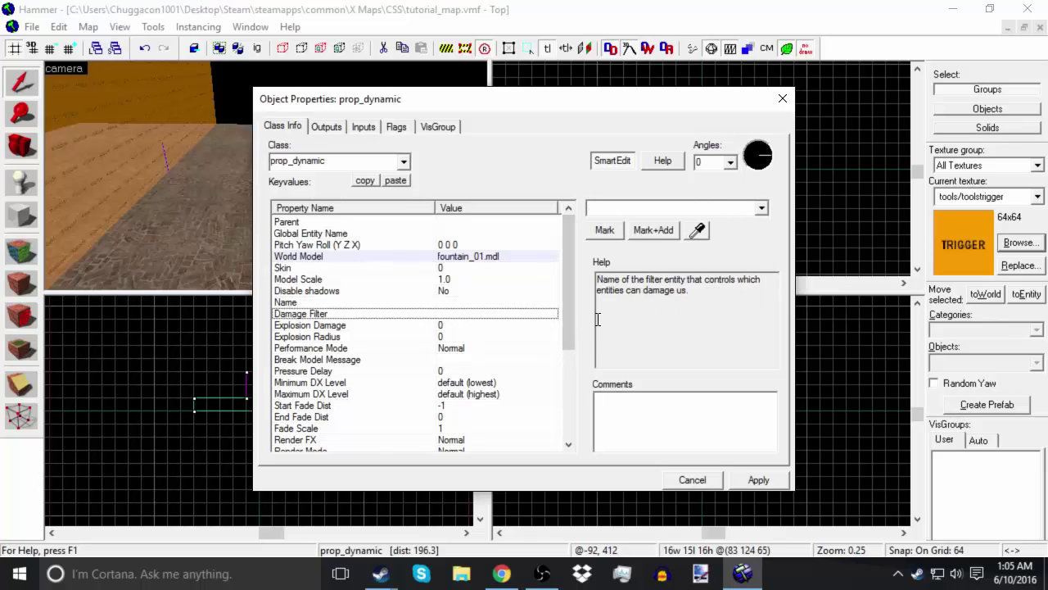
pyautogui.moveTo(565, 306); pyautogui.dragTo(579, 332)
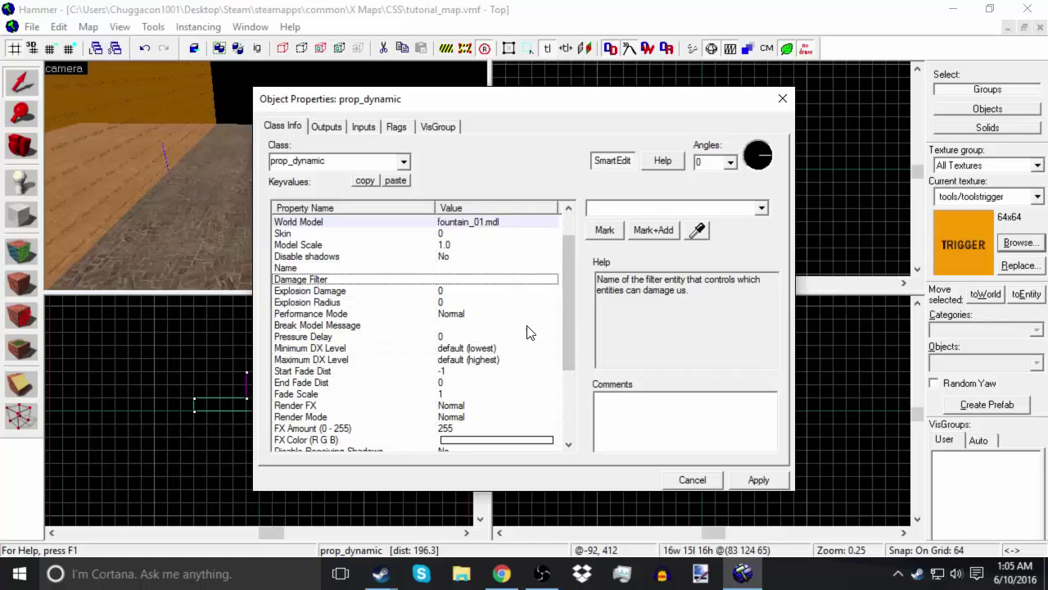
pyautogui.moveTo(568, 290); pyautogui.dragTo(568, 374)
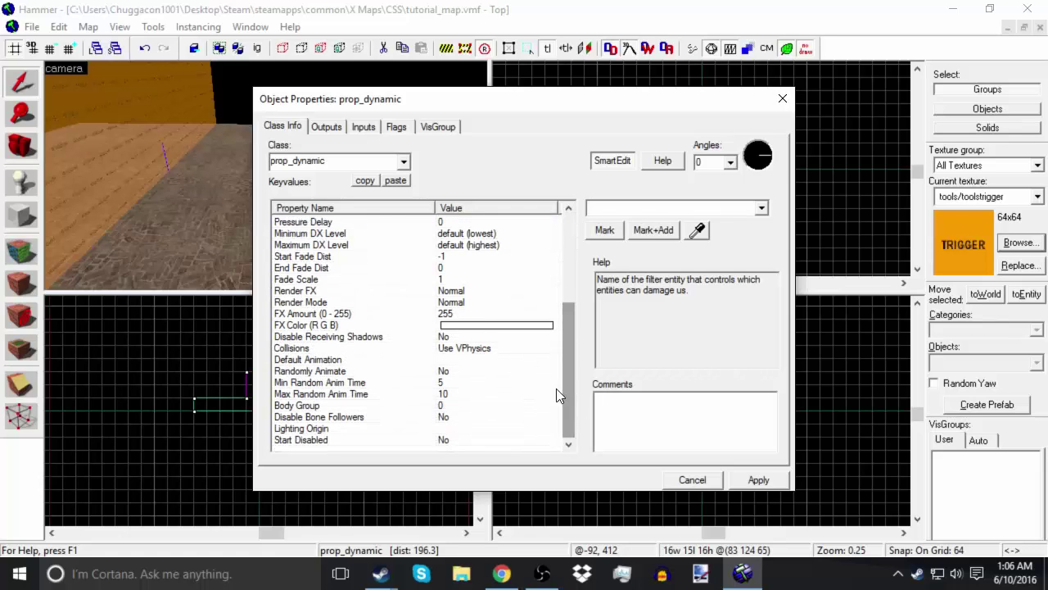
pyautogui.scroll(5, 378, 434)
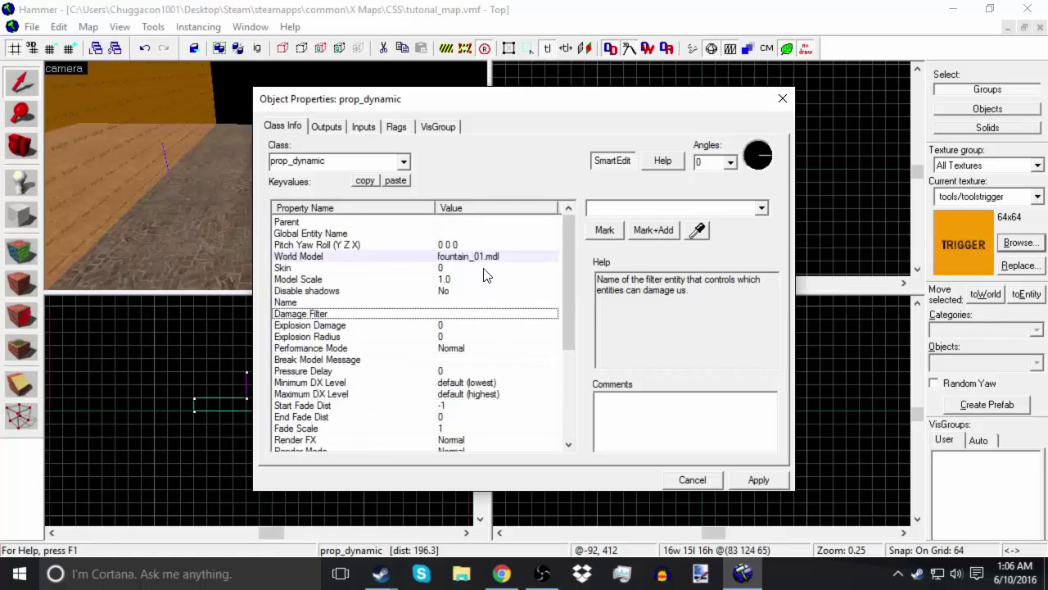
pyautogui.moveTo(567, 254); pyautogui.dragTo(563, 231)
pyautogui.click(479, 303)
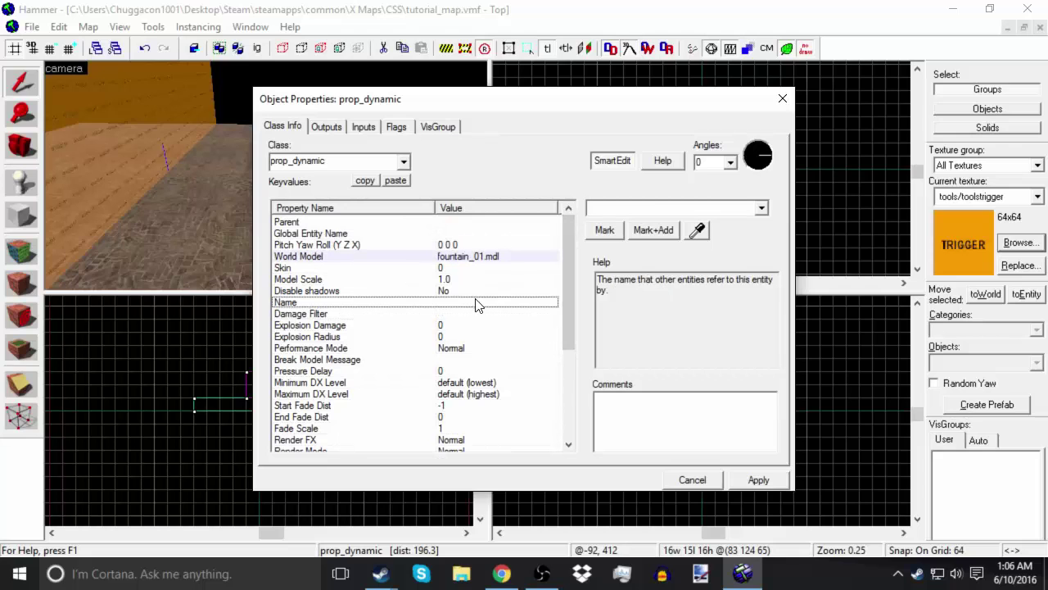
pyautogui.click(463, 290)
pyautogui.click(467, 280)
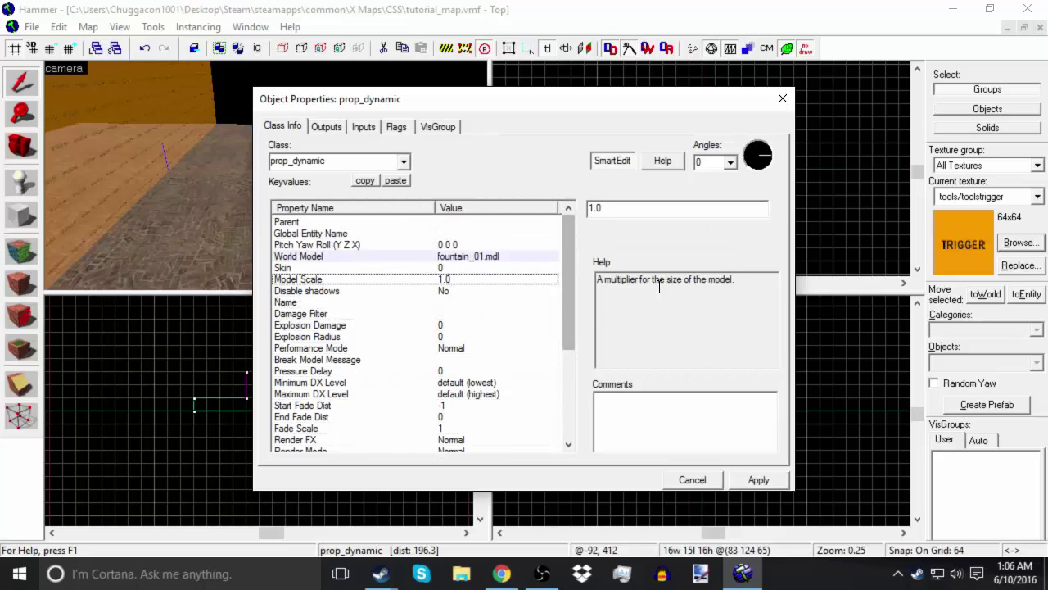
pyautogui.moveTo(735, 281); pyautogui.dragTo(593, 281)
pyautogui.click(629, 307)
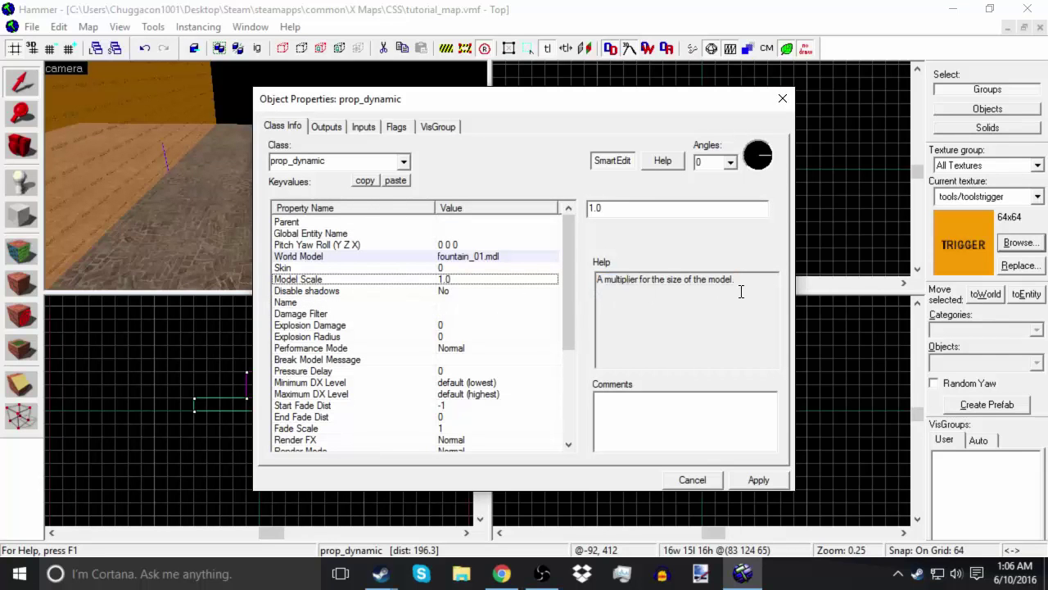
pyautogui.moveTo(741, 292); pyautogui.dragTo(567, 292)
pyautogui.click(500, 303)
pyautogui.click(510, 325)
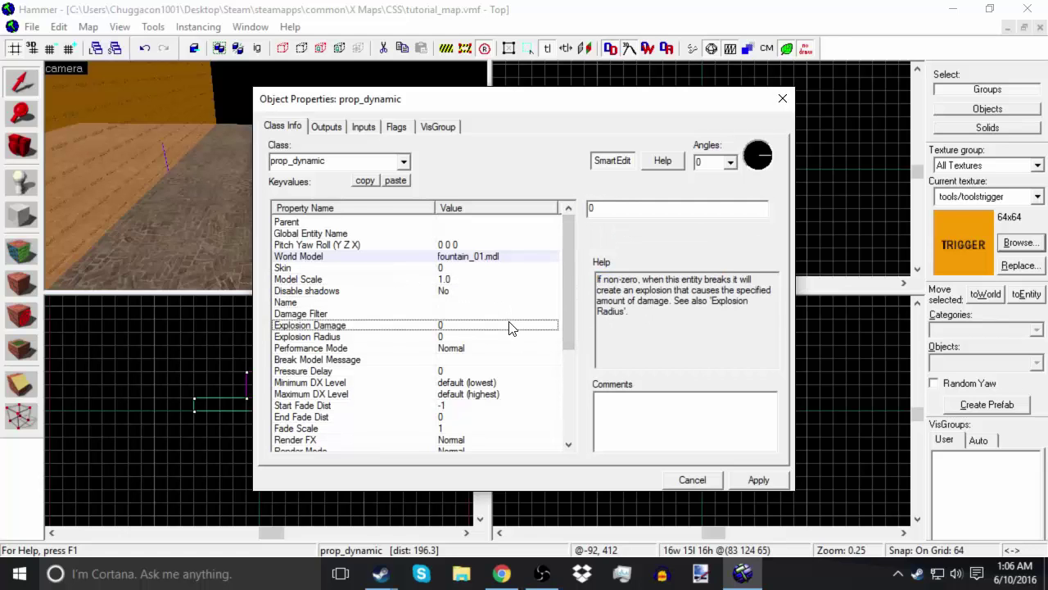
pyautogui.scroll(-5, 511, 331)
pyautogui.click(442, 429)
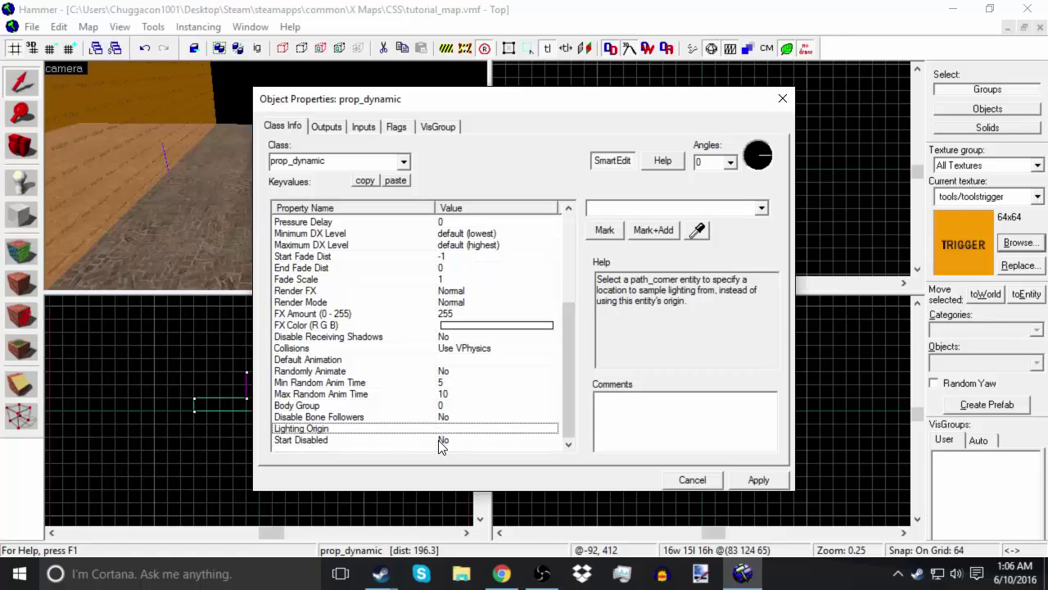
pyautogui.click(442, 441)
# Apply the fountain model to the prop_dynamic entity and close its object properties.
pyautogui.click(732, 480)
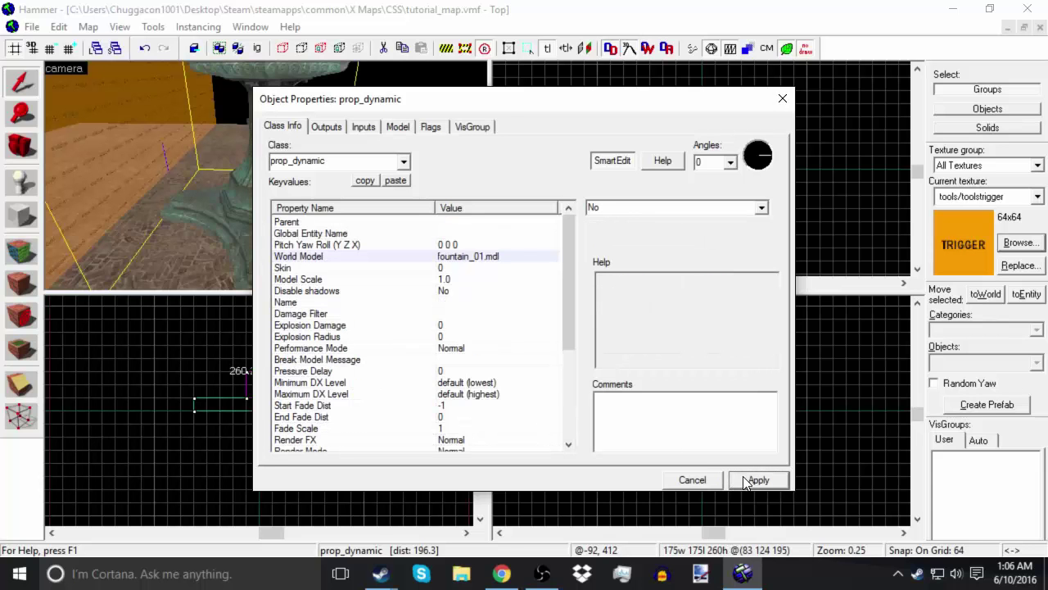
pyautogui.click(782, 98)
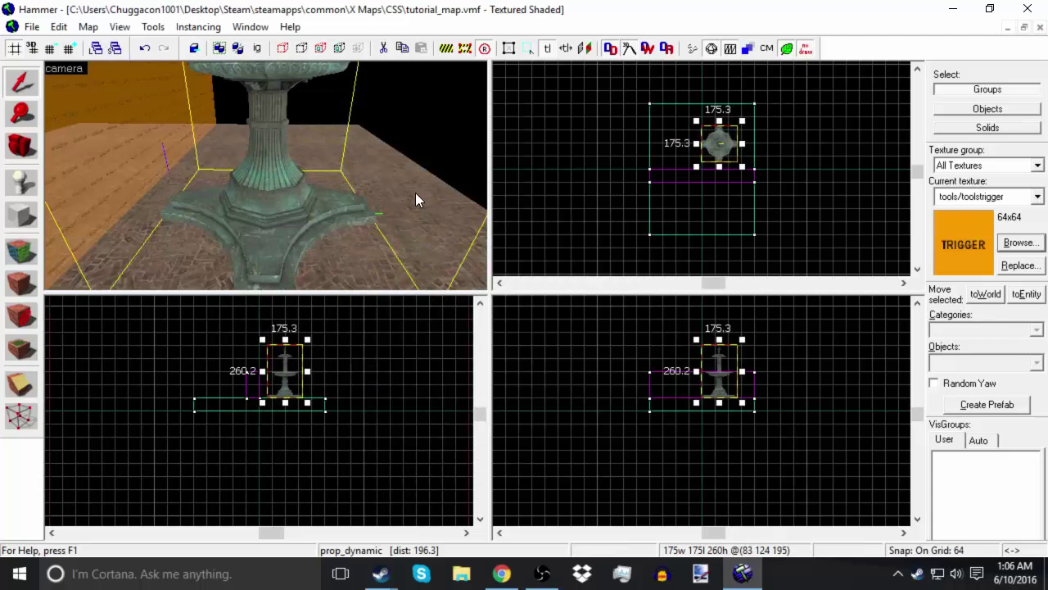
# Examine the fountain's base in the 3D view, from a distance and up close at floor level, to see how it meets the floor.
pyautogui.press('z')
pyautogui.press('s')
pyautogui.press('w')
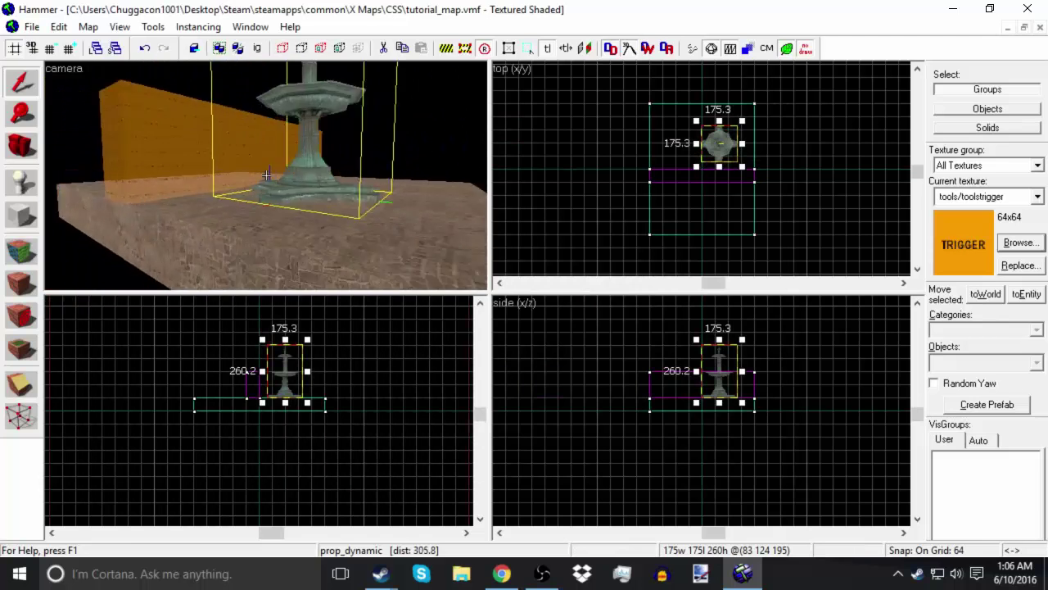
pyautogui.press('w')
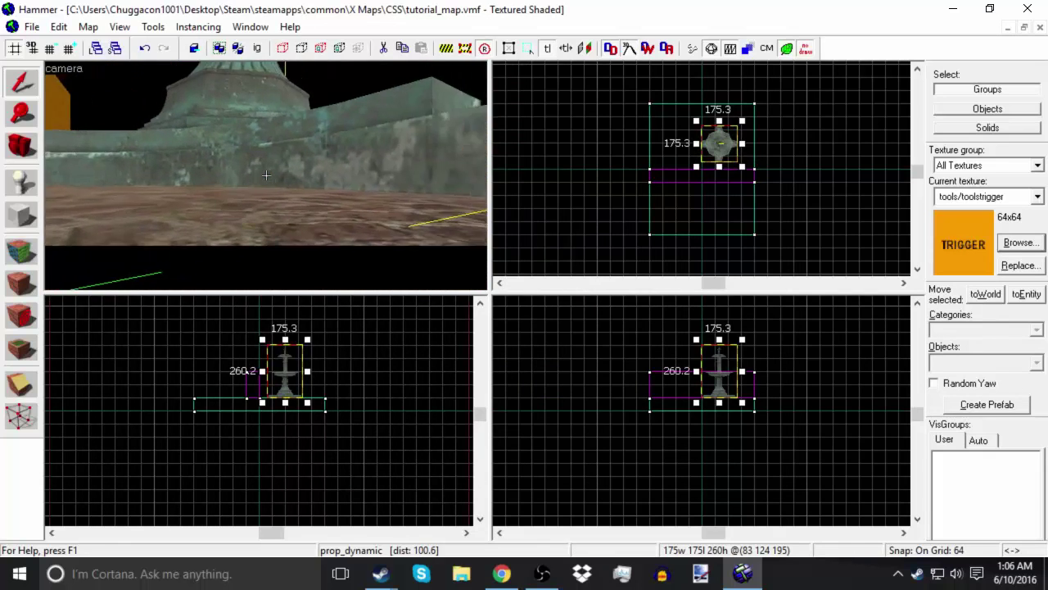
pyautogui.press('w')
pyautogui.press('s')
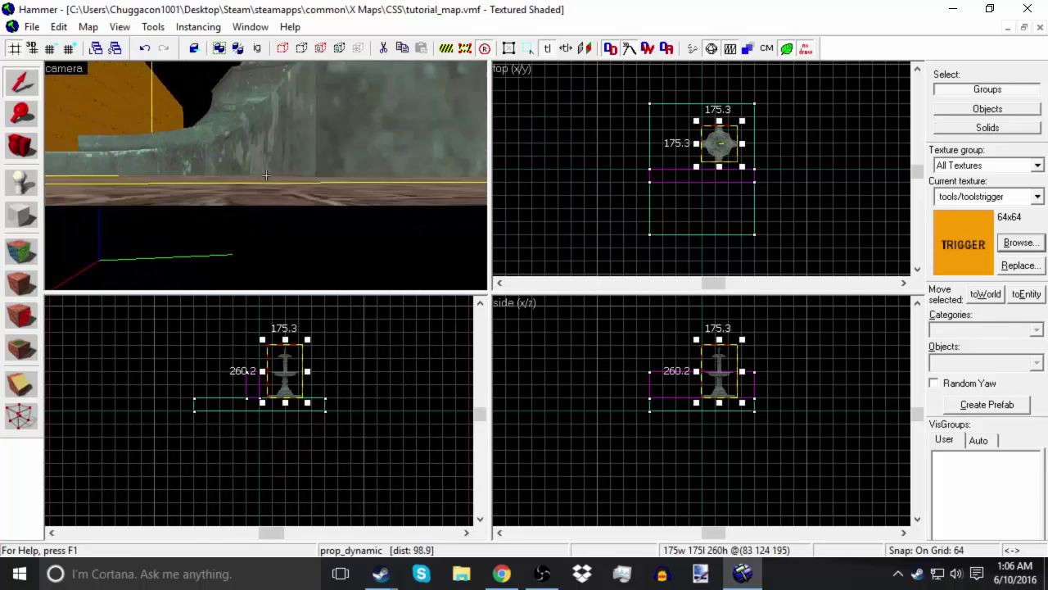
pyautogui.press('s')
pyautogui.press('w')
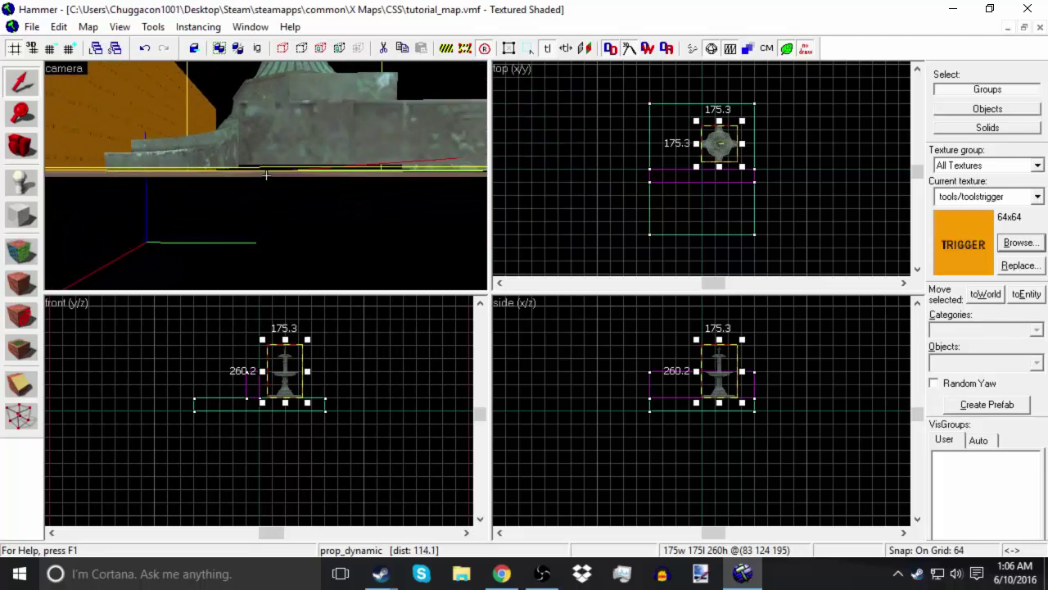
pyautogui.press('z')
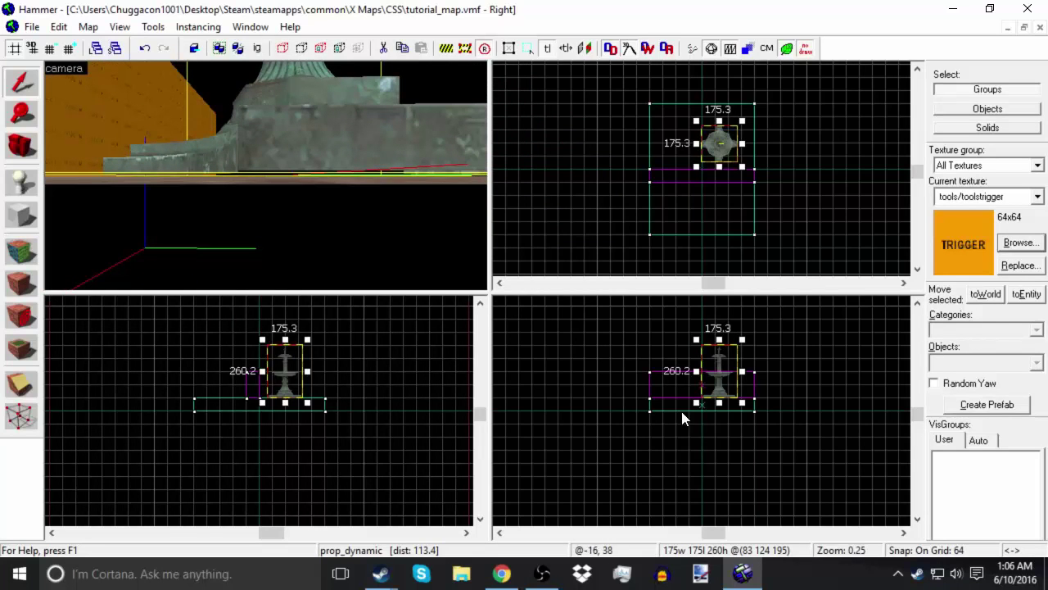
# Try enlarging the grid size to 512 and return it to 64.
pyautogui.click(69, 49)
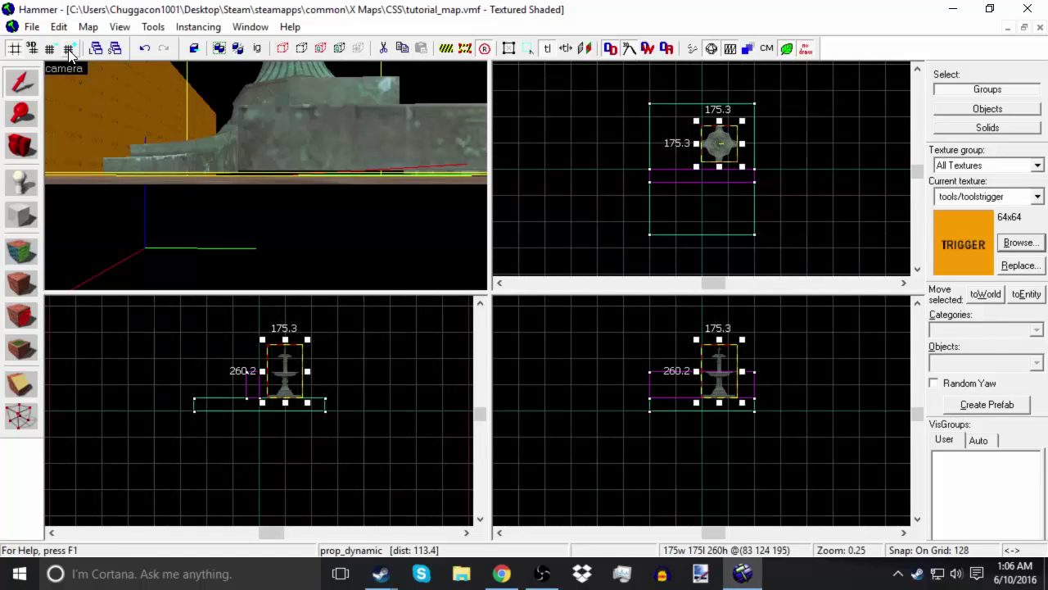
pyautogui.click(70, 49)
pyautogui.click(69, 49)
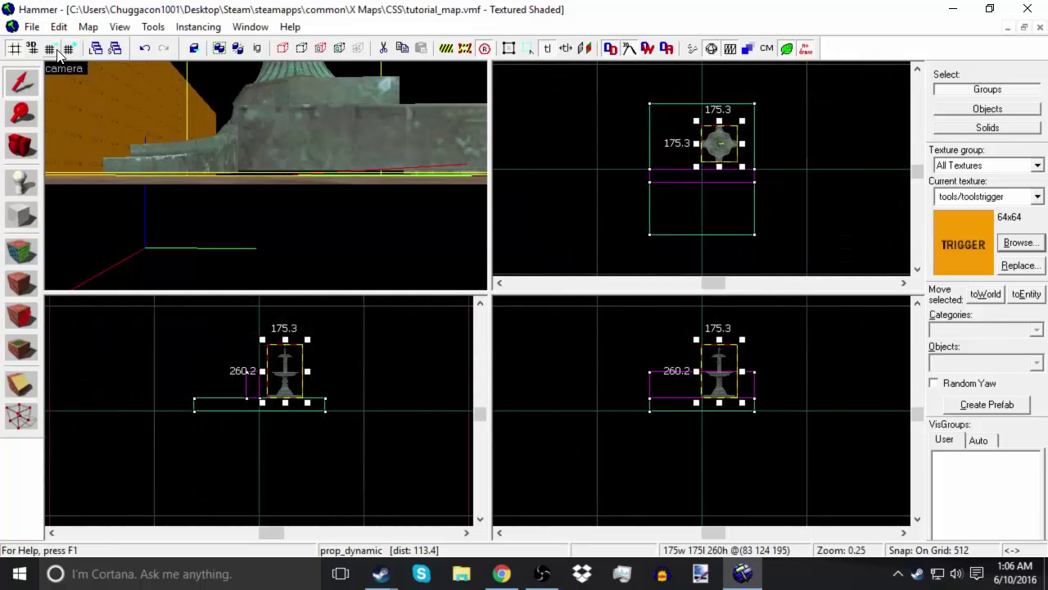
pyautogui.click(55, 51)
pyautogui.click(55, 51)
pyautogui.click(55, 51)
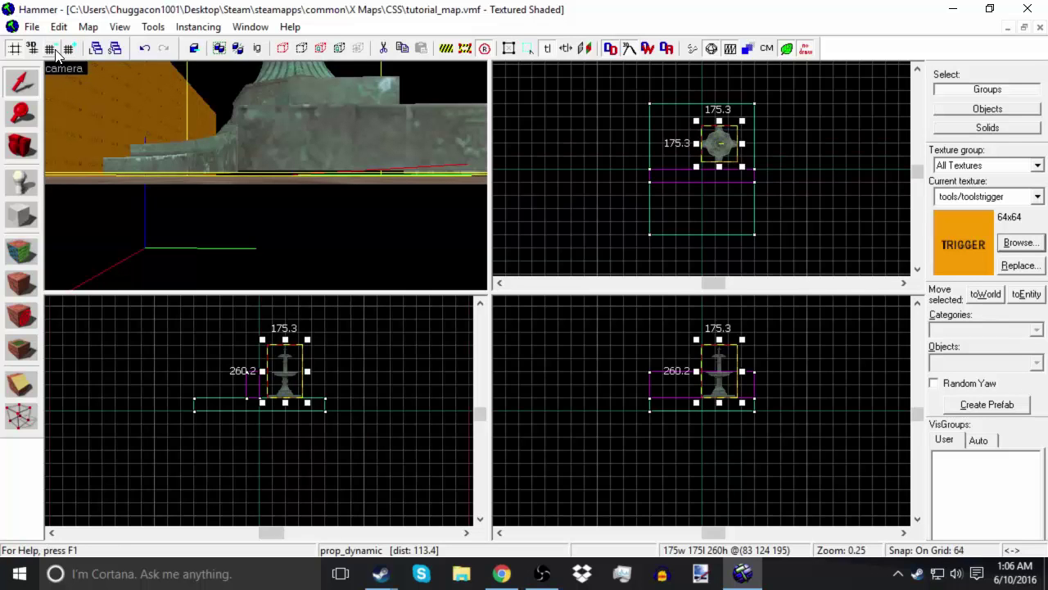
# Reduce the grid size to 2 and lower the fountain about 1 unit in the side view so its base rests on the floor.
pyautogui.click(56, 51)
pyautogui.click(55, 52)
pyautogui.click(56, 52)
pyautogui.click(55, 52)
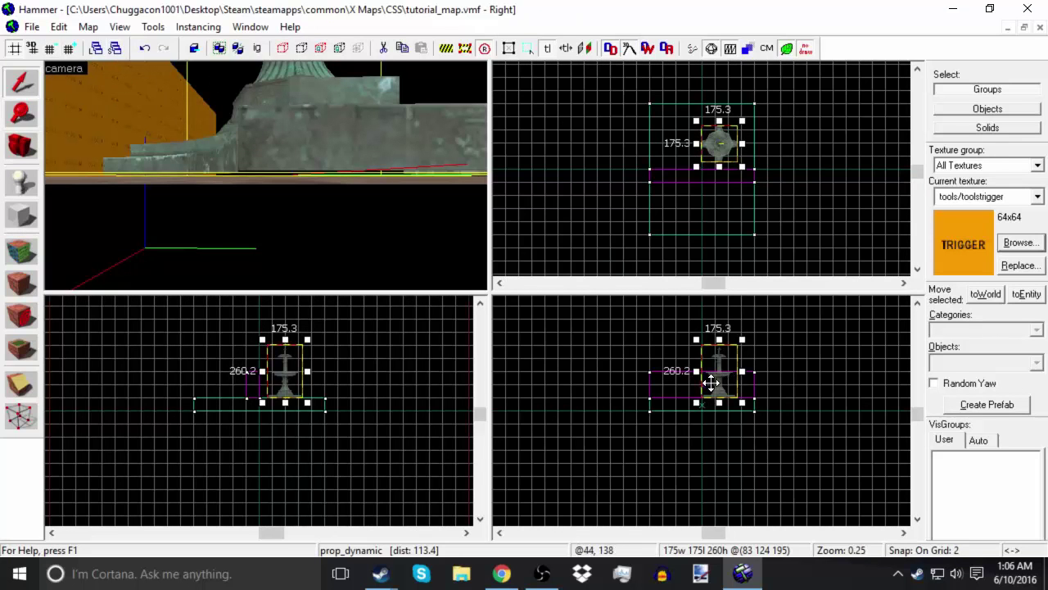
pyautogui.scroll(2, 734, 389)
pyautogui.scroll(9, 735, 394)
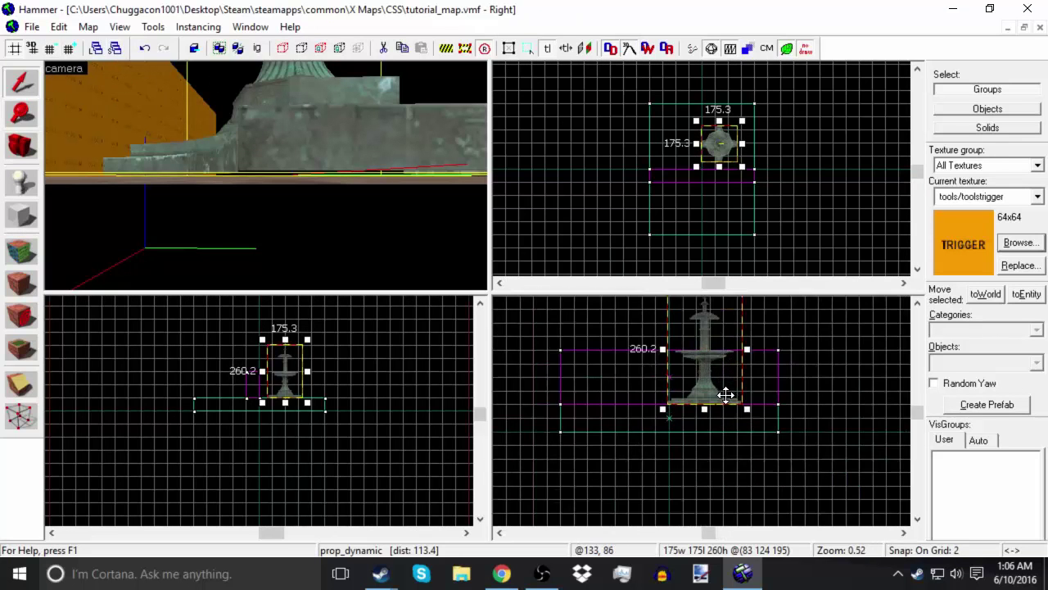
pyautogui.scroll(15, 745, 402)
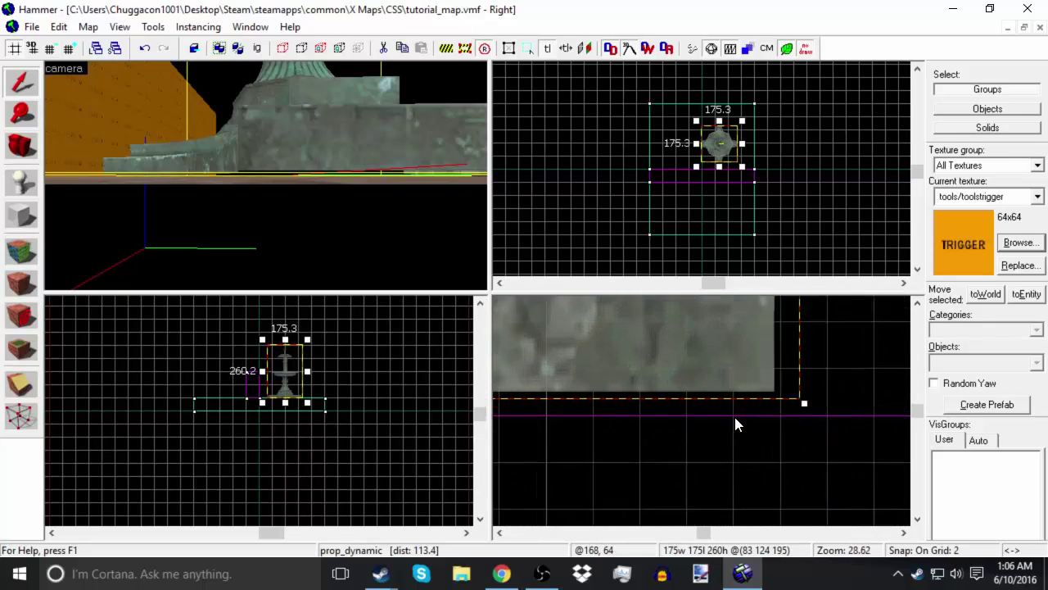
pyautogui.moveTo(728, 358); pyautogui.dragTo(732, 388)
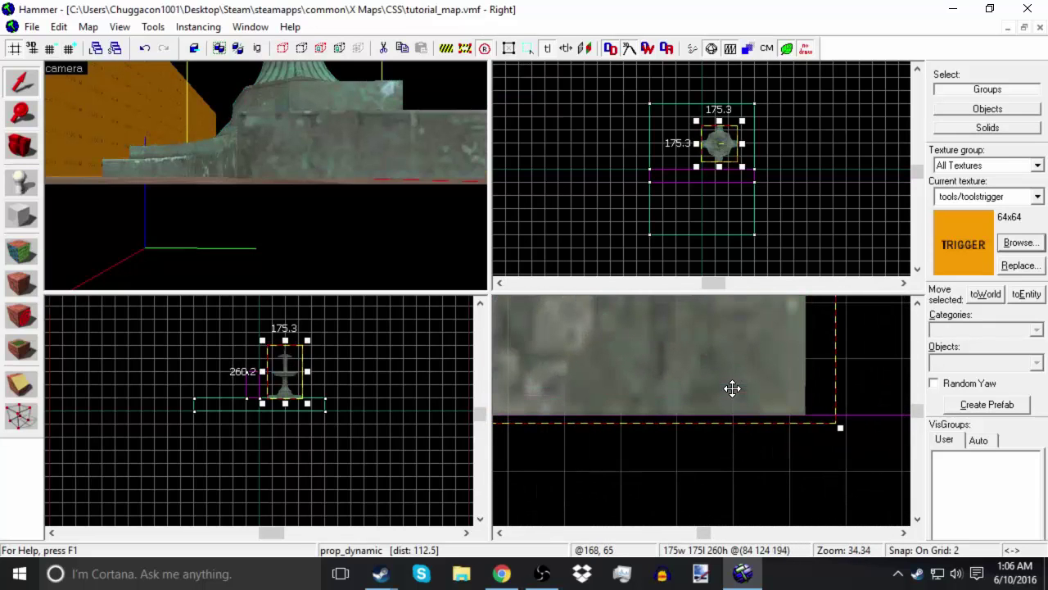
pyautogui.scroll(-1, 805, 419)
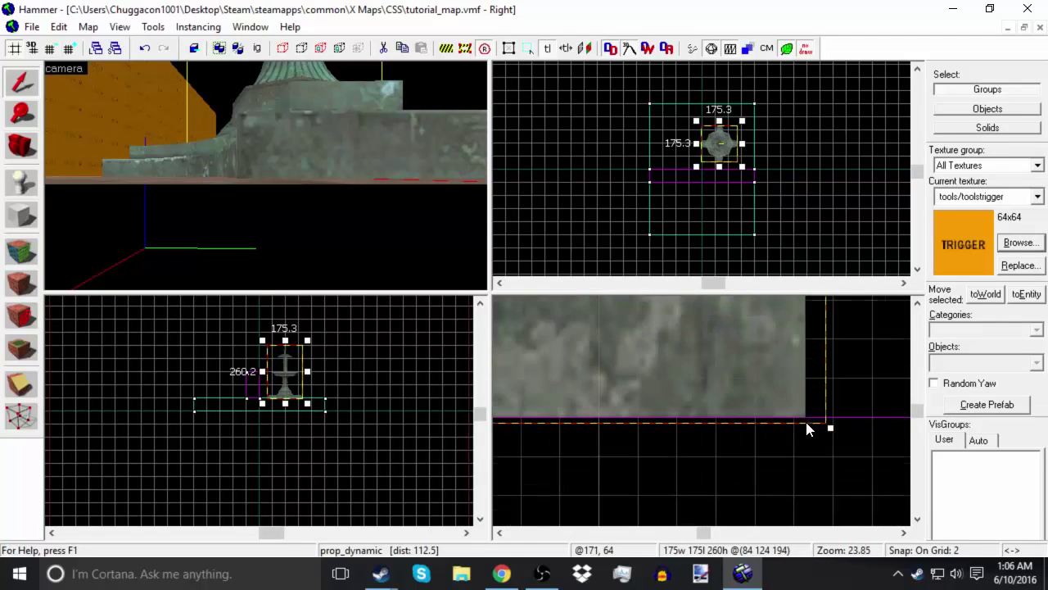
pyautogui.scroll(-20, 792, 425)
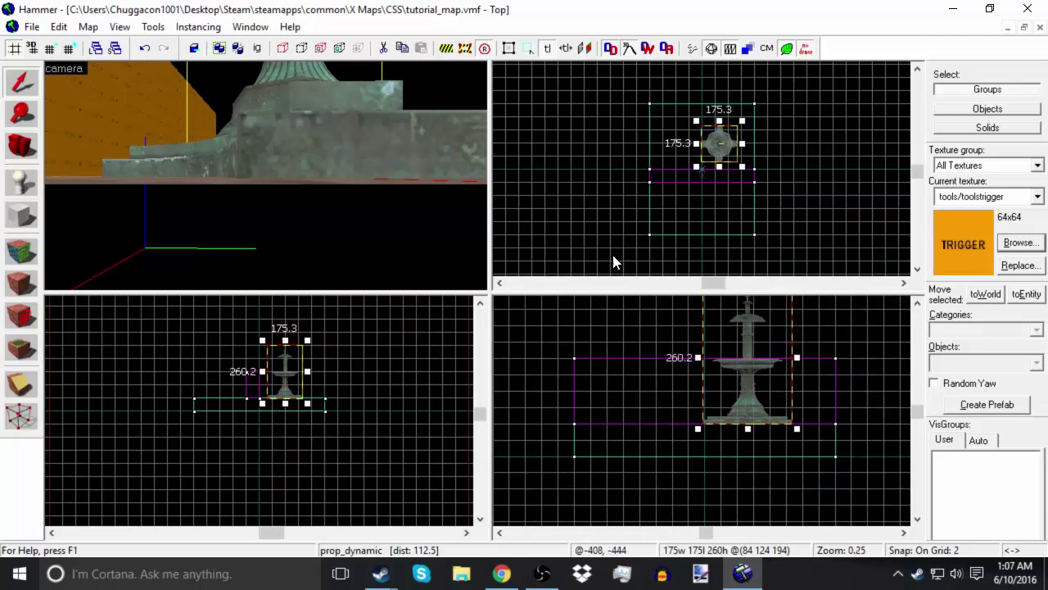
# Move the fountain in the top view near a corner of the floor, clear of the trigger brush, centred at about -122, 204.
pyautogui.press('z')
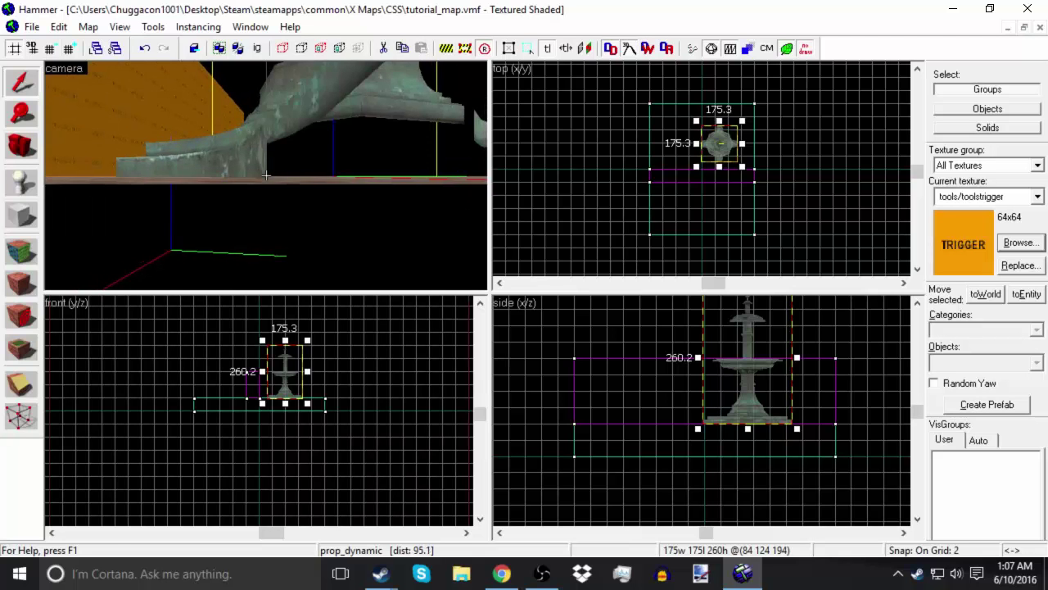
pyautogui.press('s')
pyautogui.press('s')
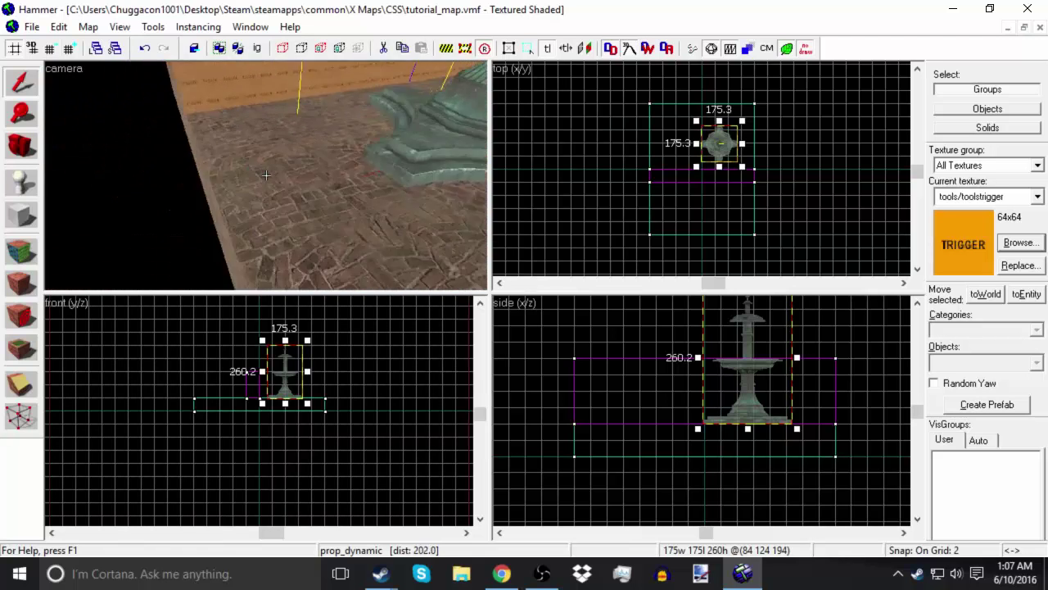
pyautogui.press('z')
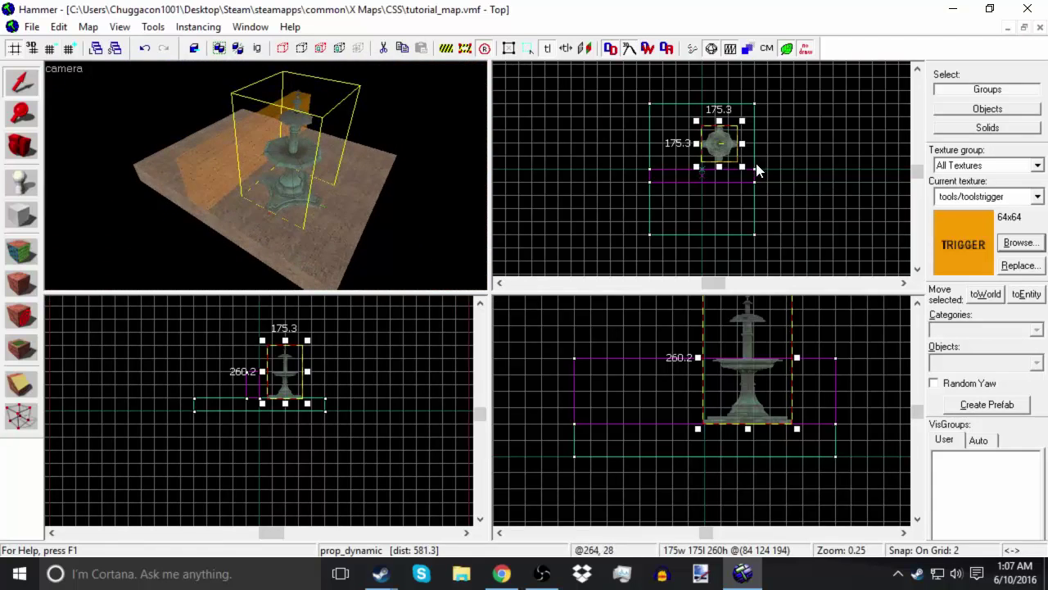
pyautogui.scroll(3, 756, 163)
pyautogui.moveTo(739, 138); pyautogui.dragTo(657, 101)
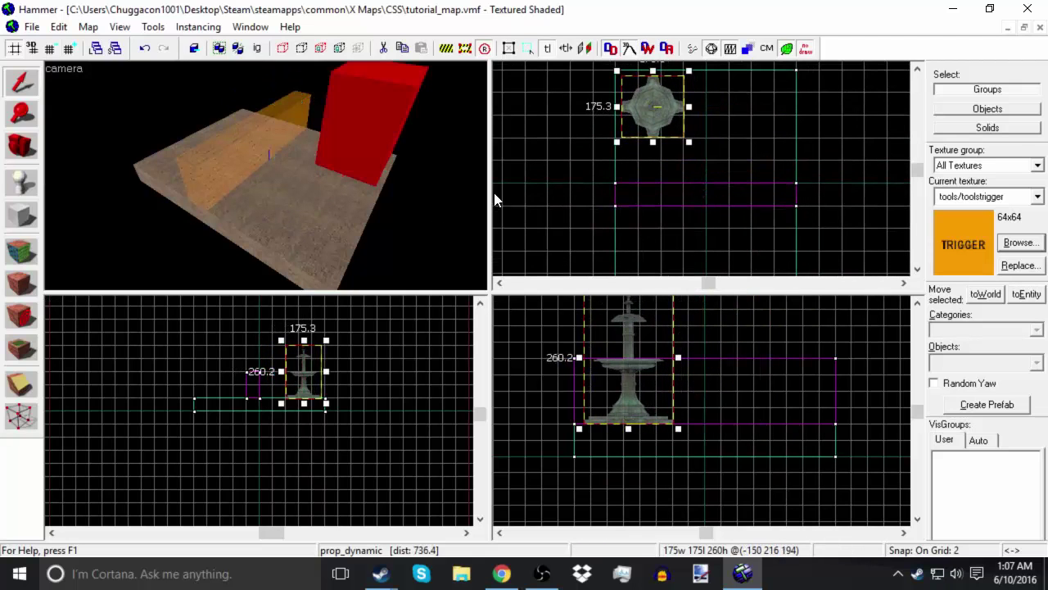
# Examine the repositioned fountain in the 3D view from near and far and from both sides of the trigger brush.
pyautogui.press('z')
pyautogui.press('w')
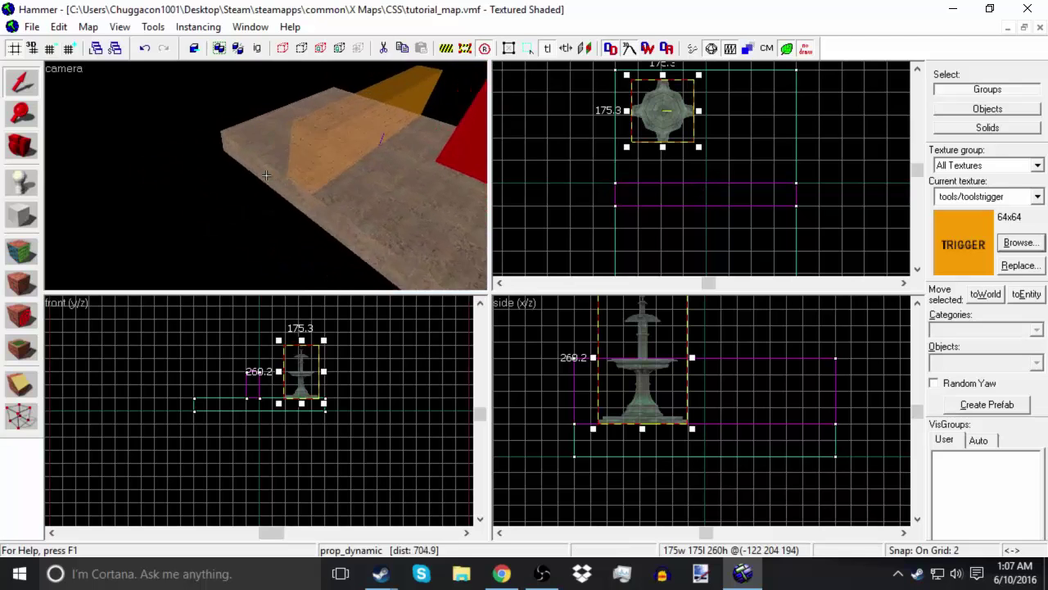
pyautogui.press('w')
pyautogui.press('s')
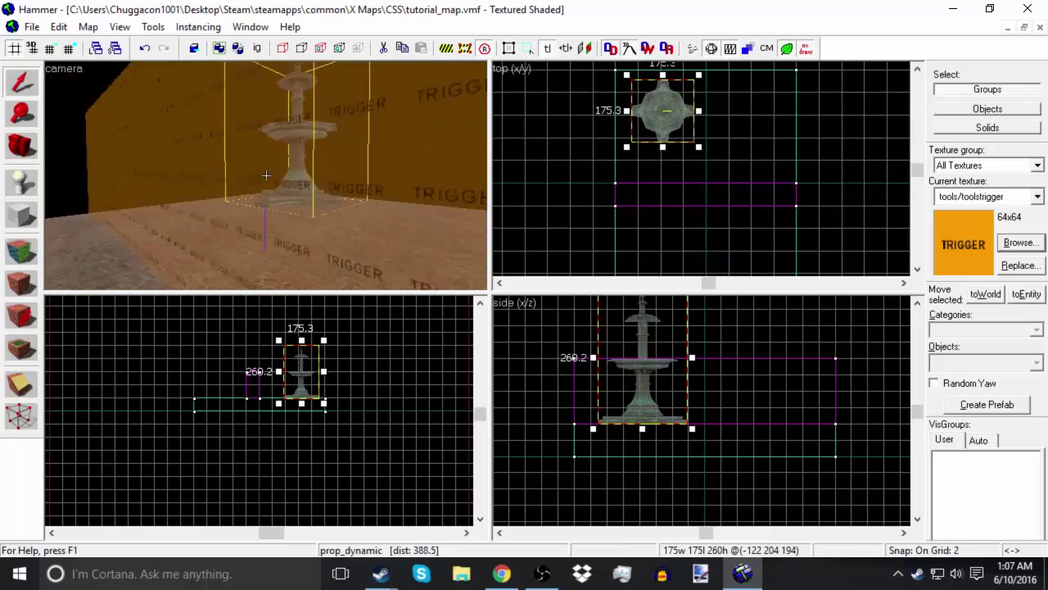
pyautogui.press('d')
pyautogui.press('w')
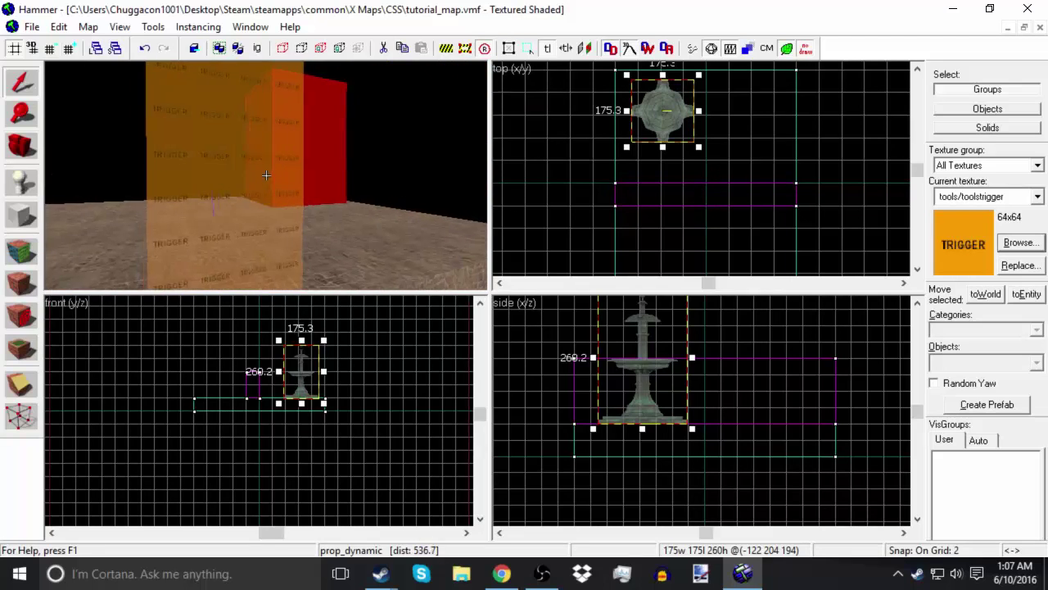
pyautogui.press('s')
pyautogui.press('s')
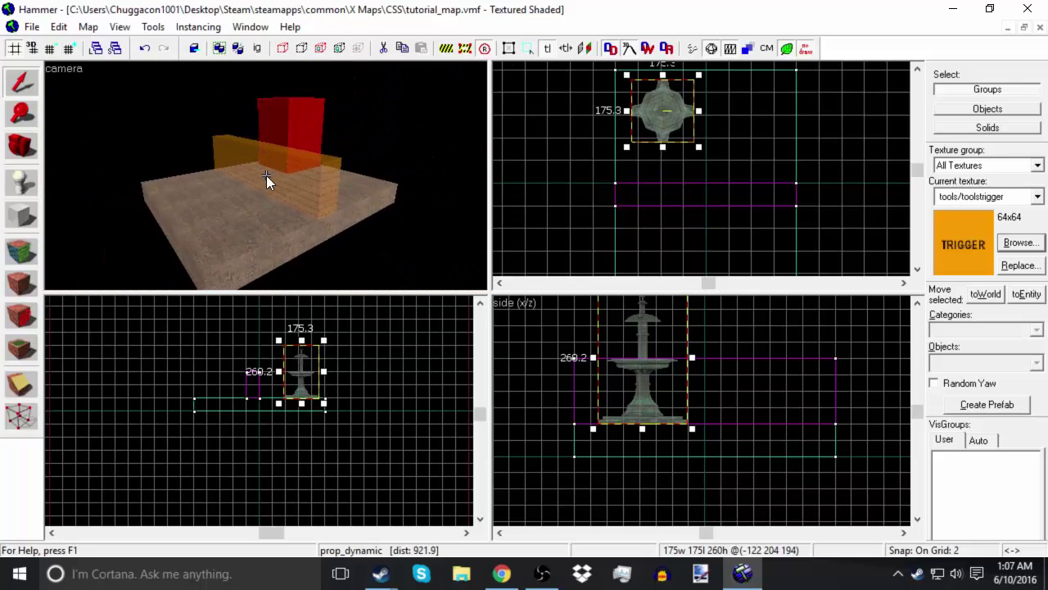